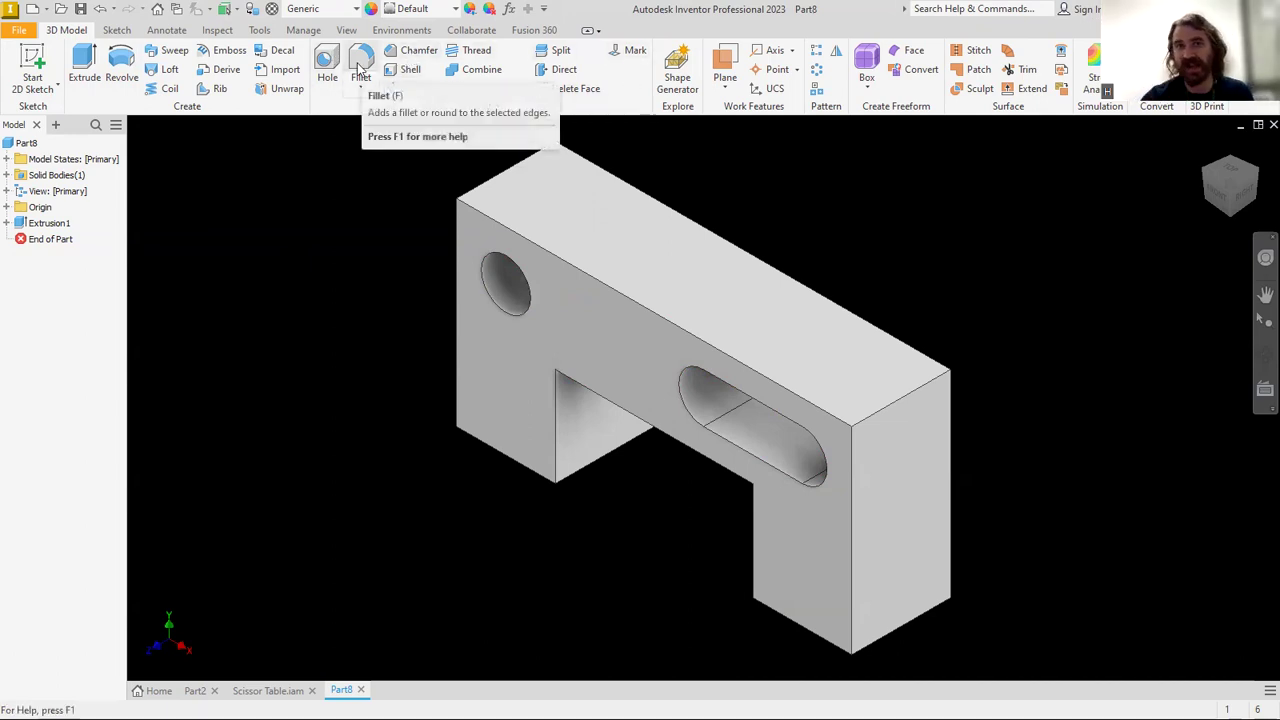
click(365, 91)
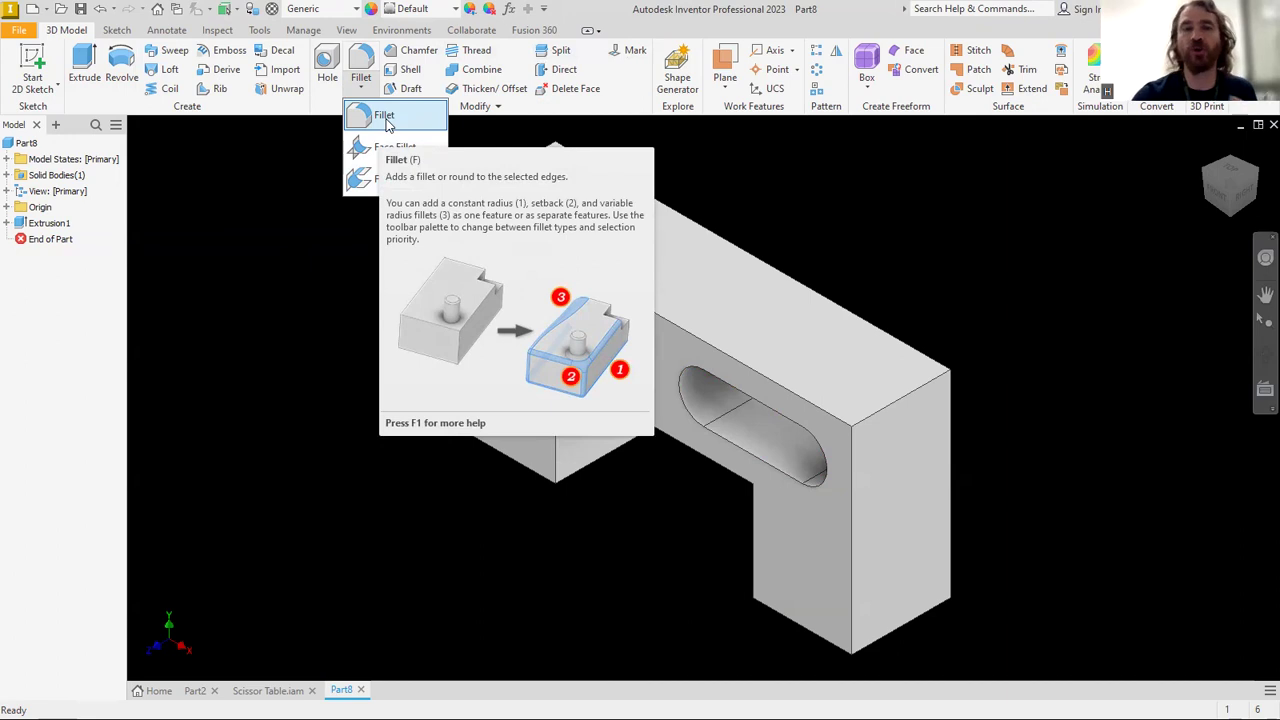
click(244, 232)
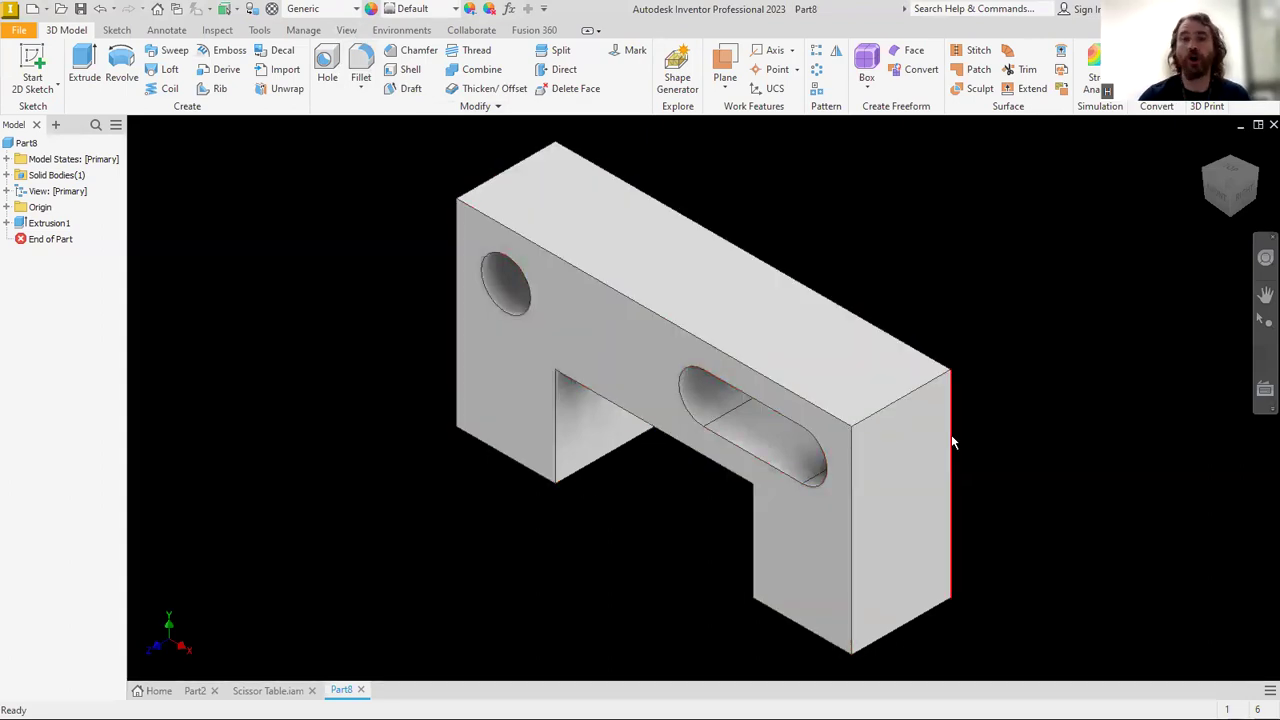
mouse_move(978, 466)
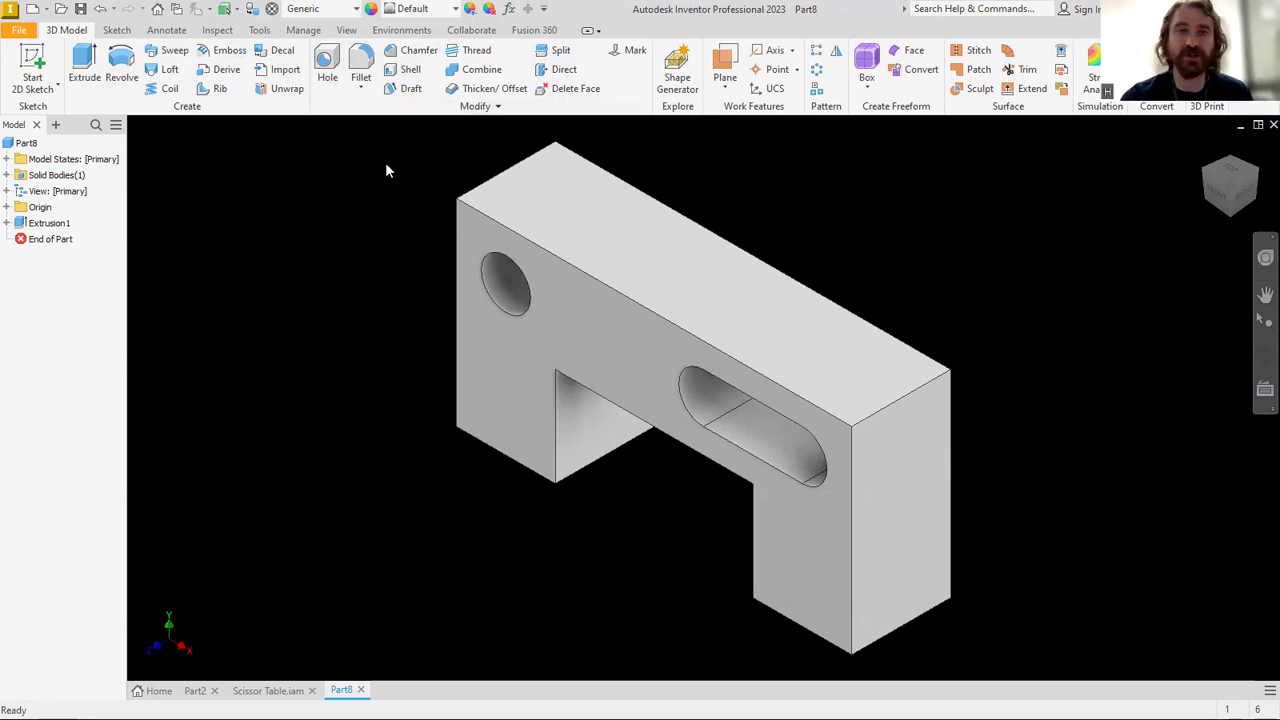
- Start the Fillet command, collapse its advanced properties, and reposition the fillet properties and tool palette beside the model
click(361, 68)
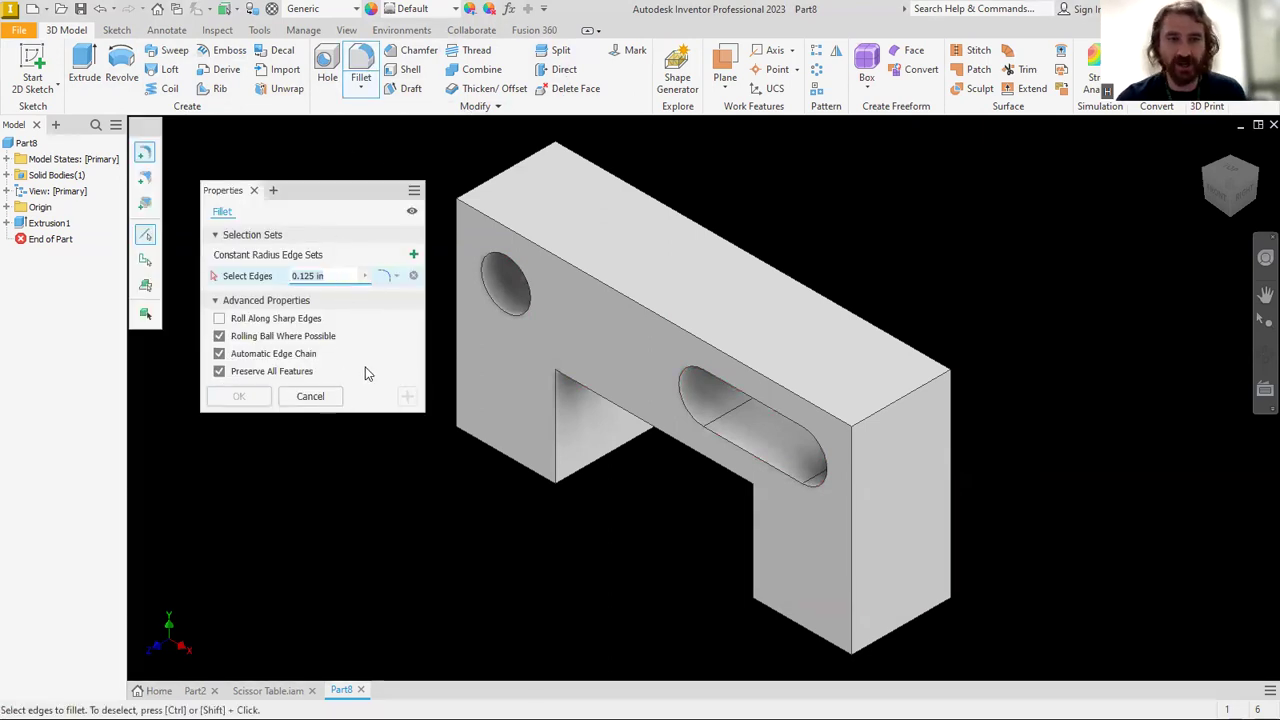
click(224, 301)
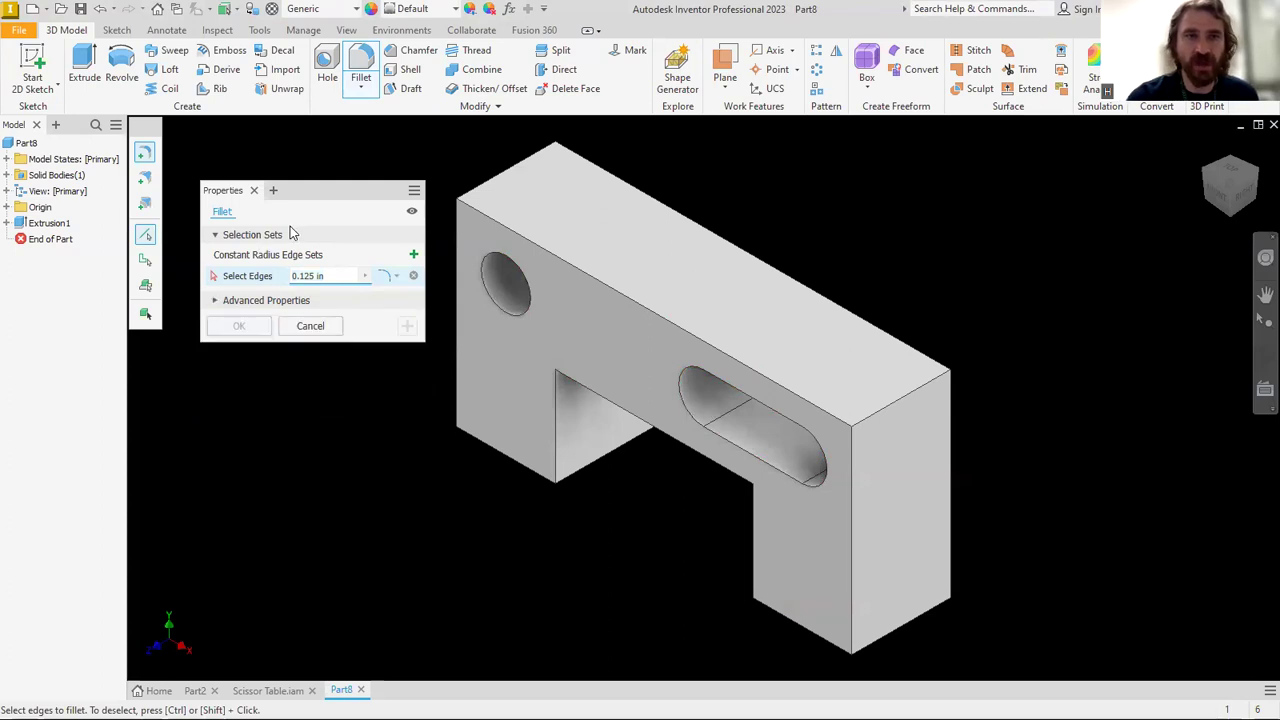
drag(302, 190, 296, 164)
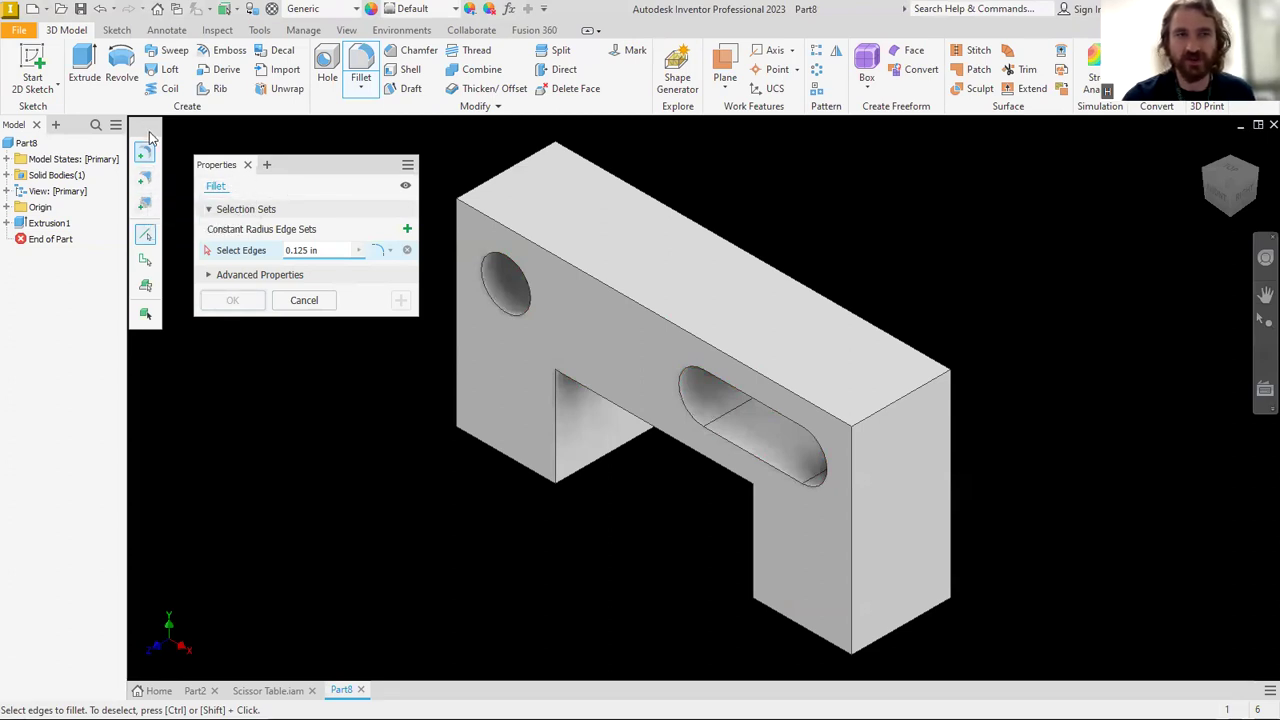
drag(150, 137, 166, 153)
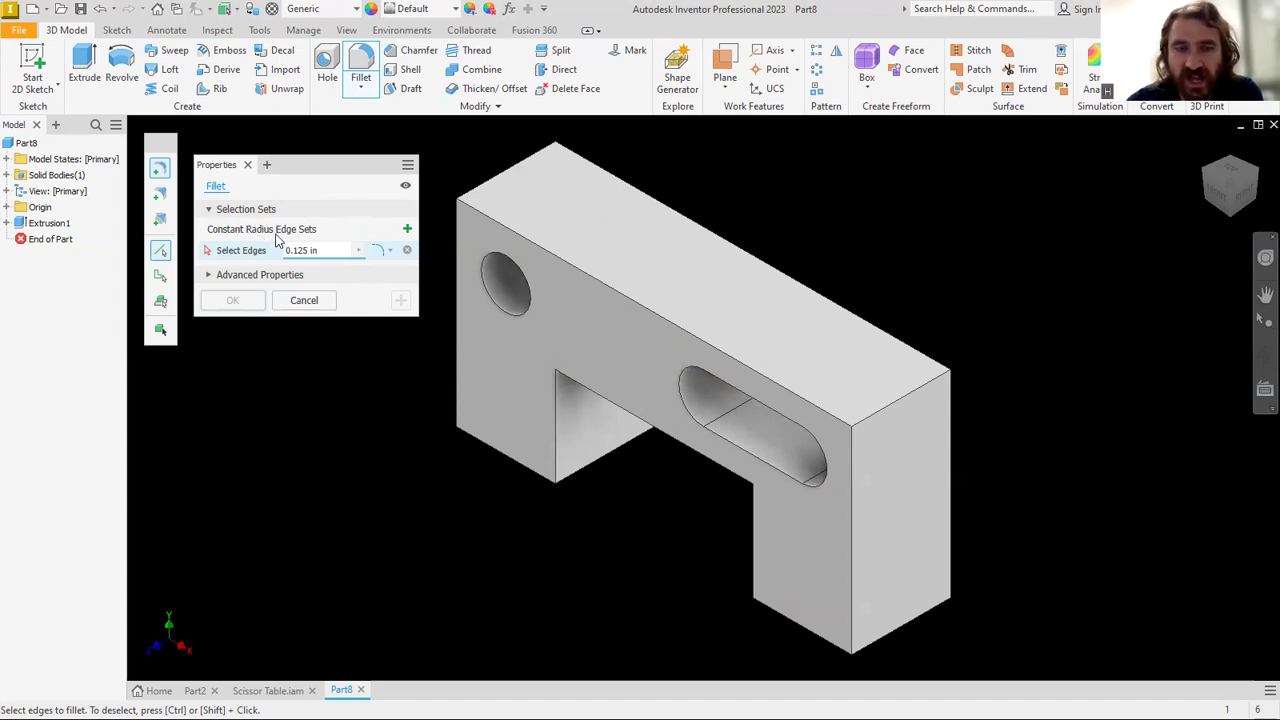
- Preview a constant radius fillet on the block's long front top edge with radii of .25 in and .125 in
click(534, 248)
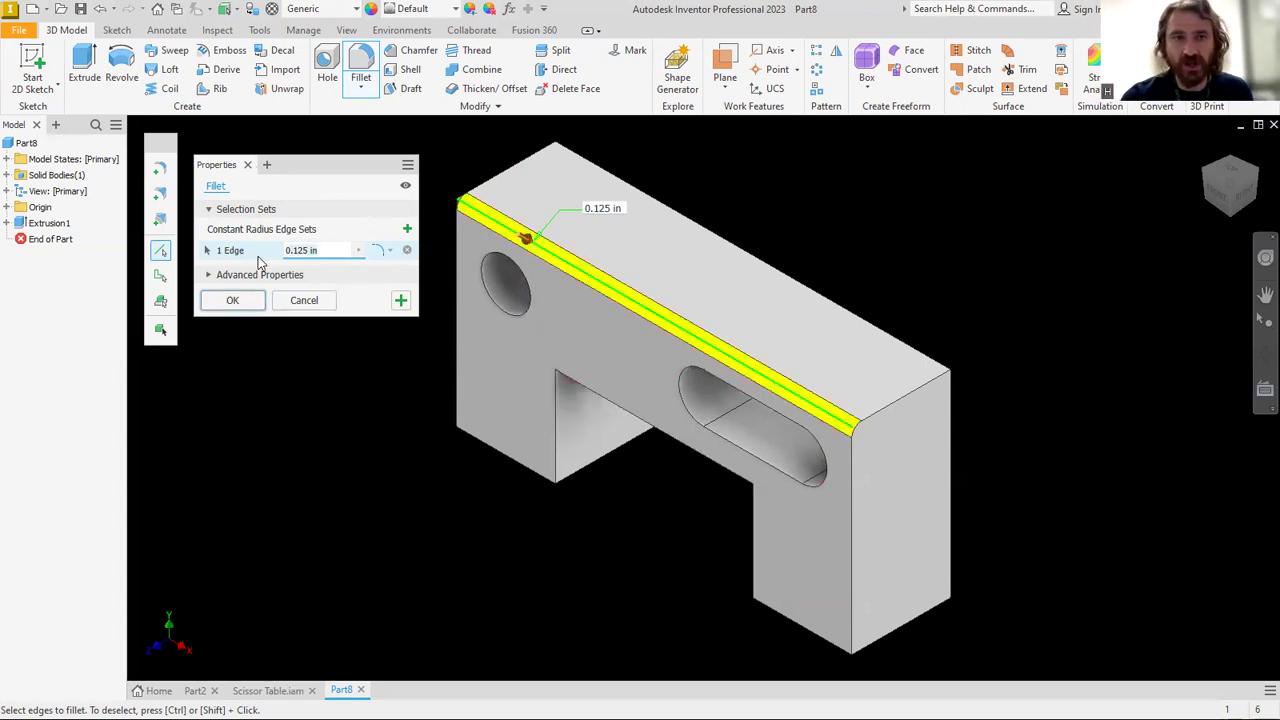
text(.25)
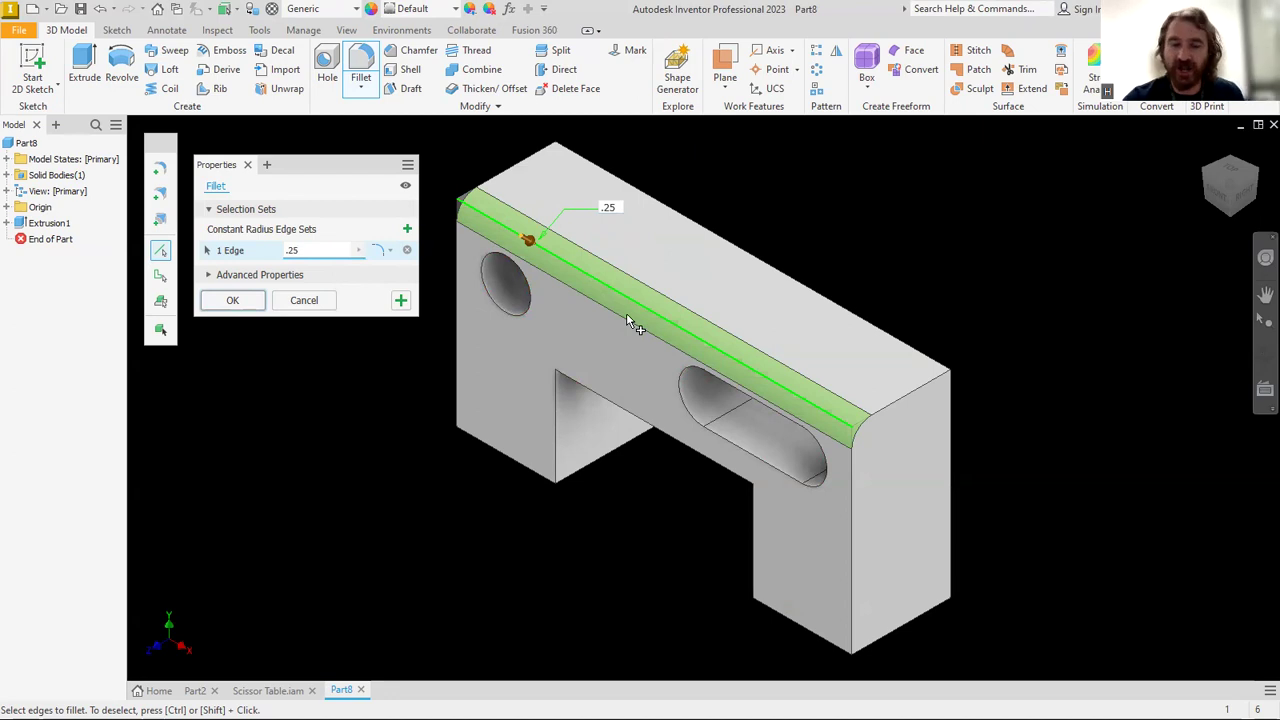
key(BackSpace)
key(BackSpace)
key(BackSpace)
text(.125)
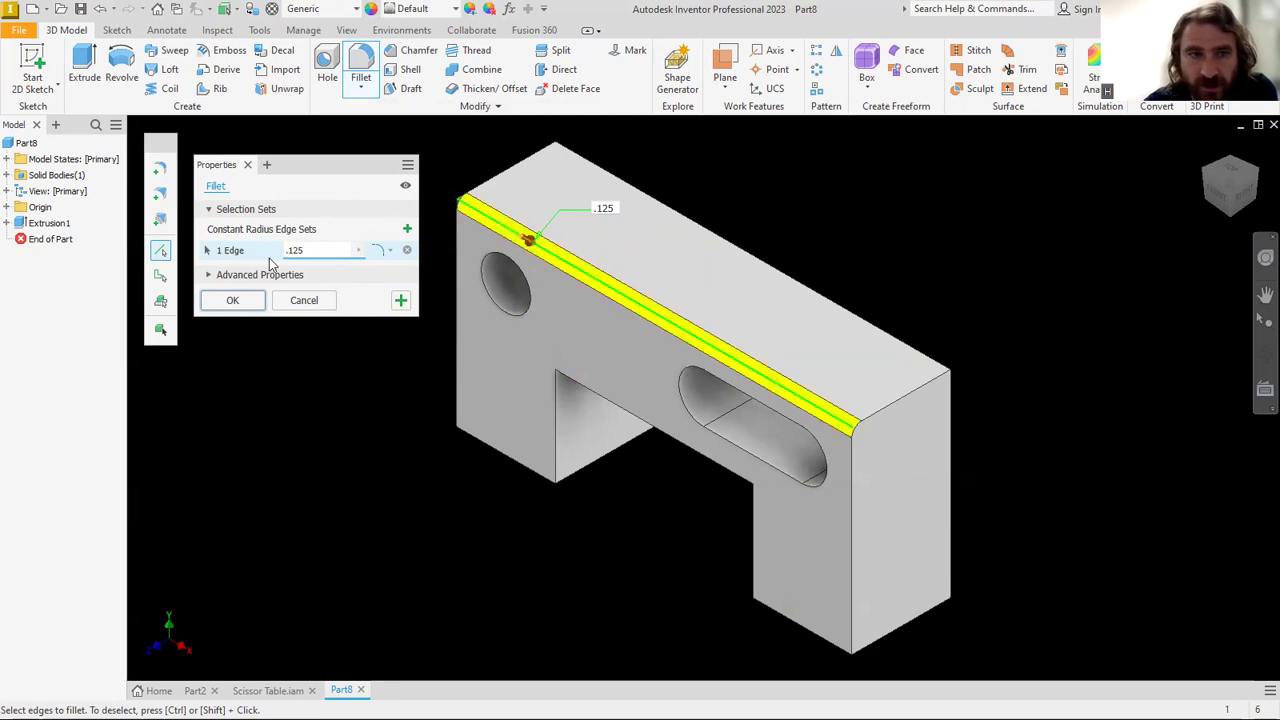
- Add the front rims of the hole and slot plus the right end's front vertical and top edges to the fillet
click(493, 262)
click(679, 377)
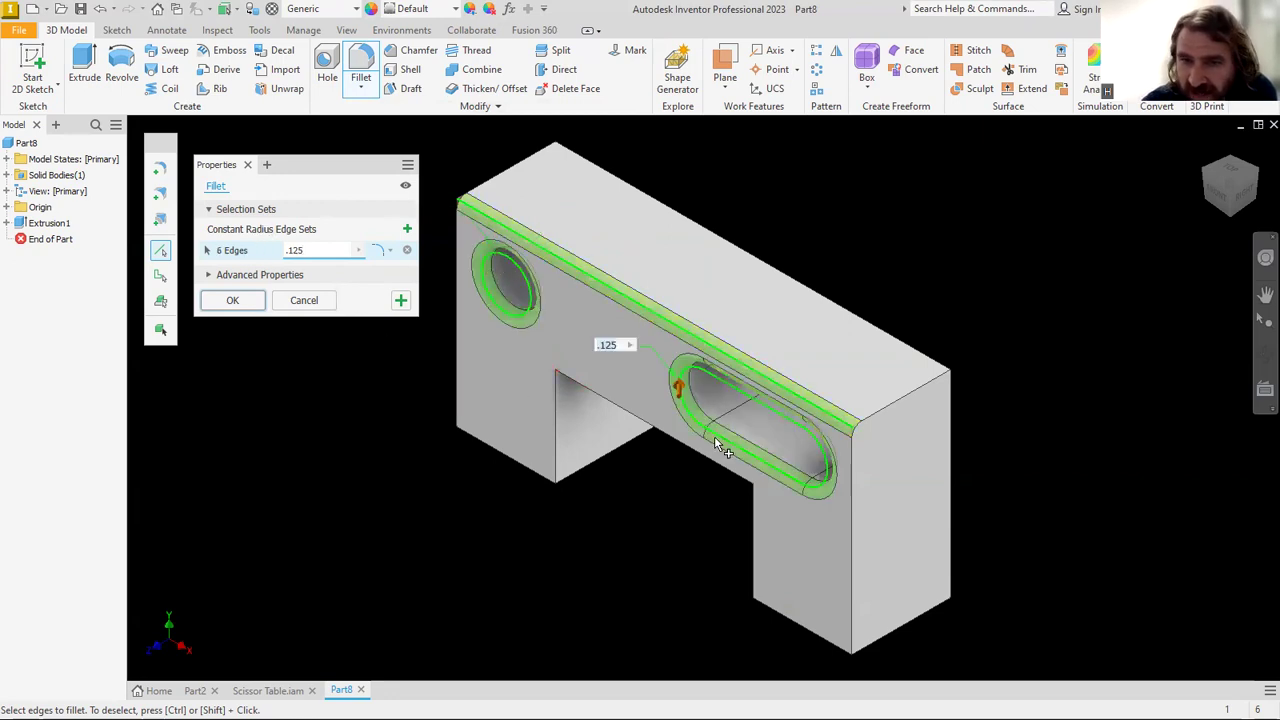
click(852, 514)
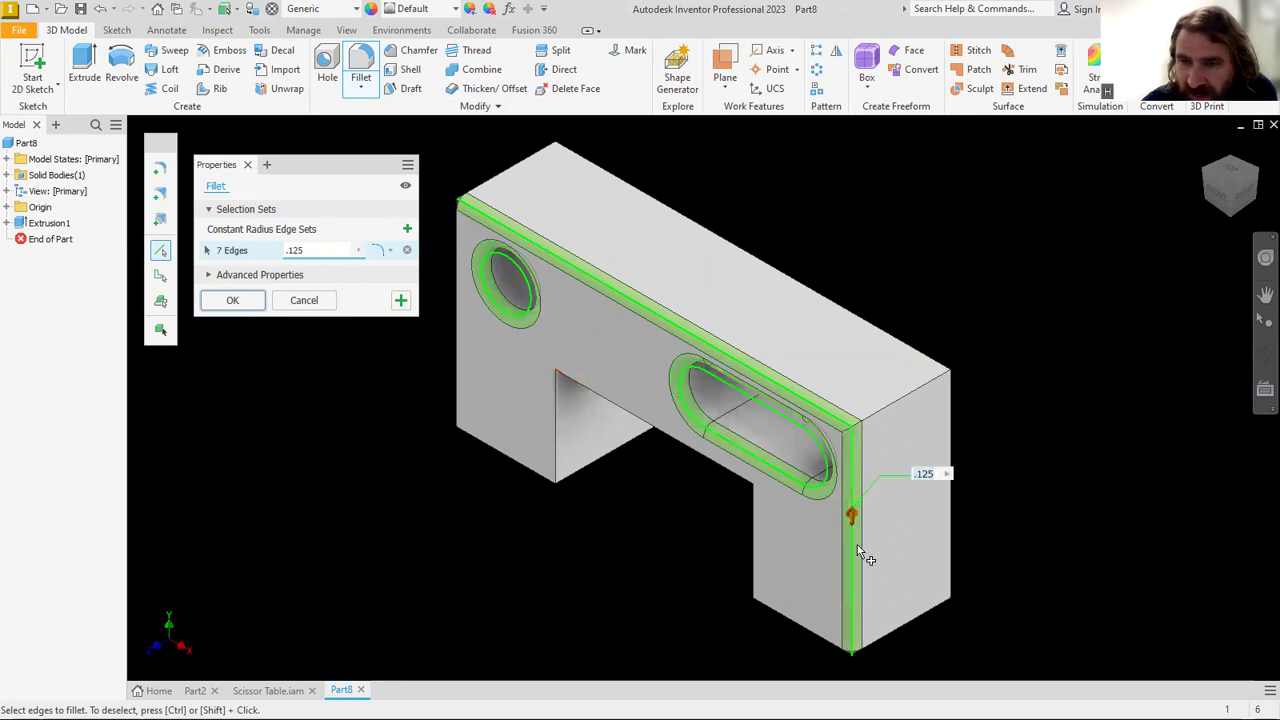
click(885, 413)
- Add the remaining front outline edges and the left leg's inner bottom edge to the fillet selection, and cancel the fillet
click(558, 399)
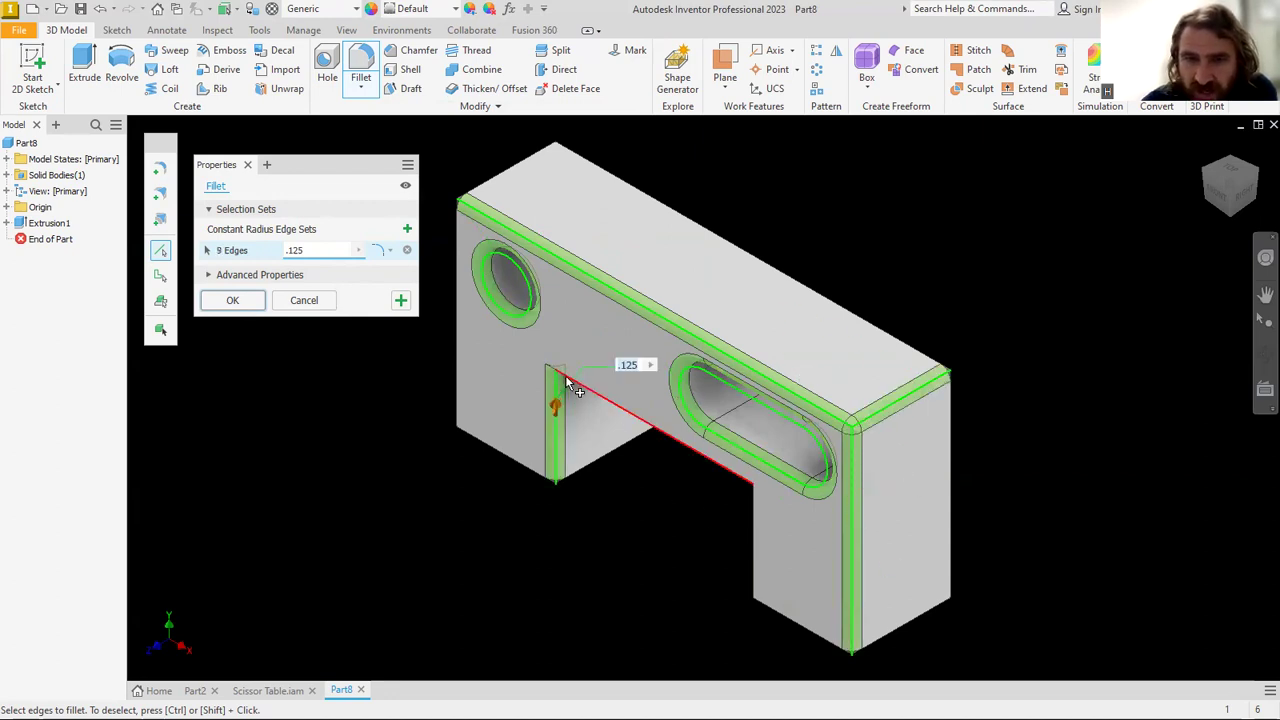
click(568, 381)
click(507, 453)
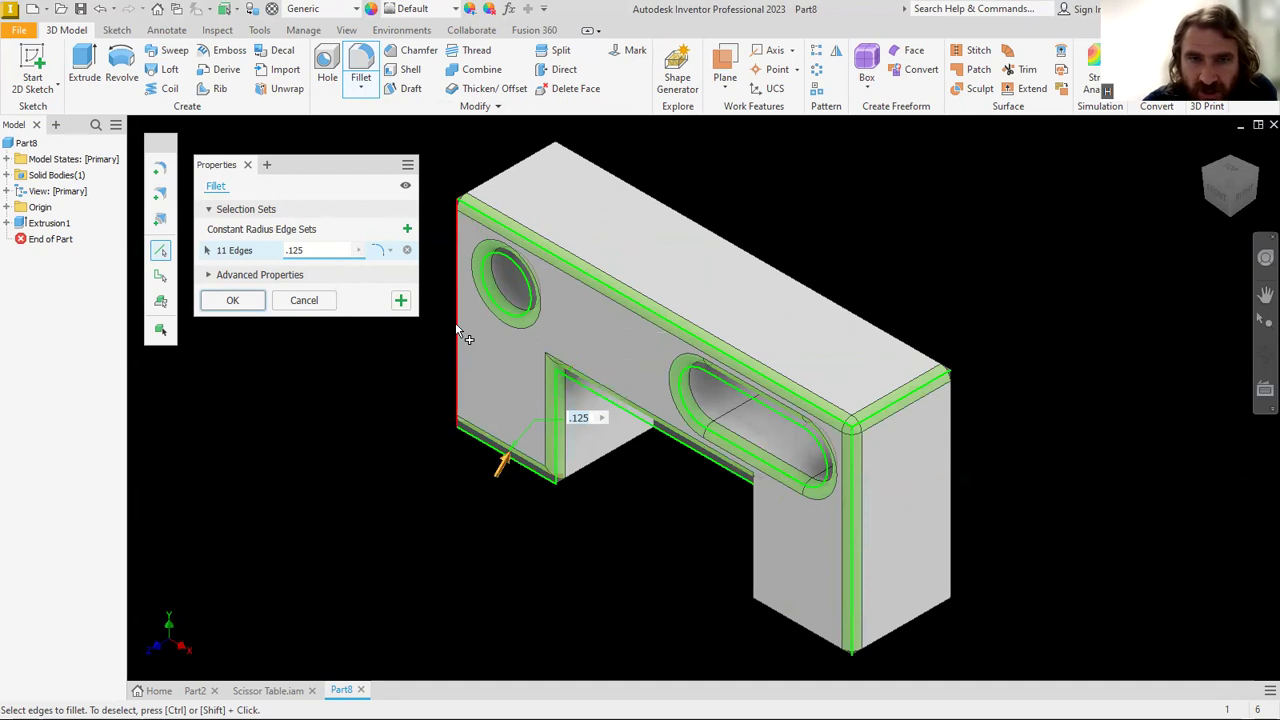
click(458, 331)
click(812, 632)
click(757, 538)
click(603, 470)
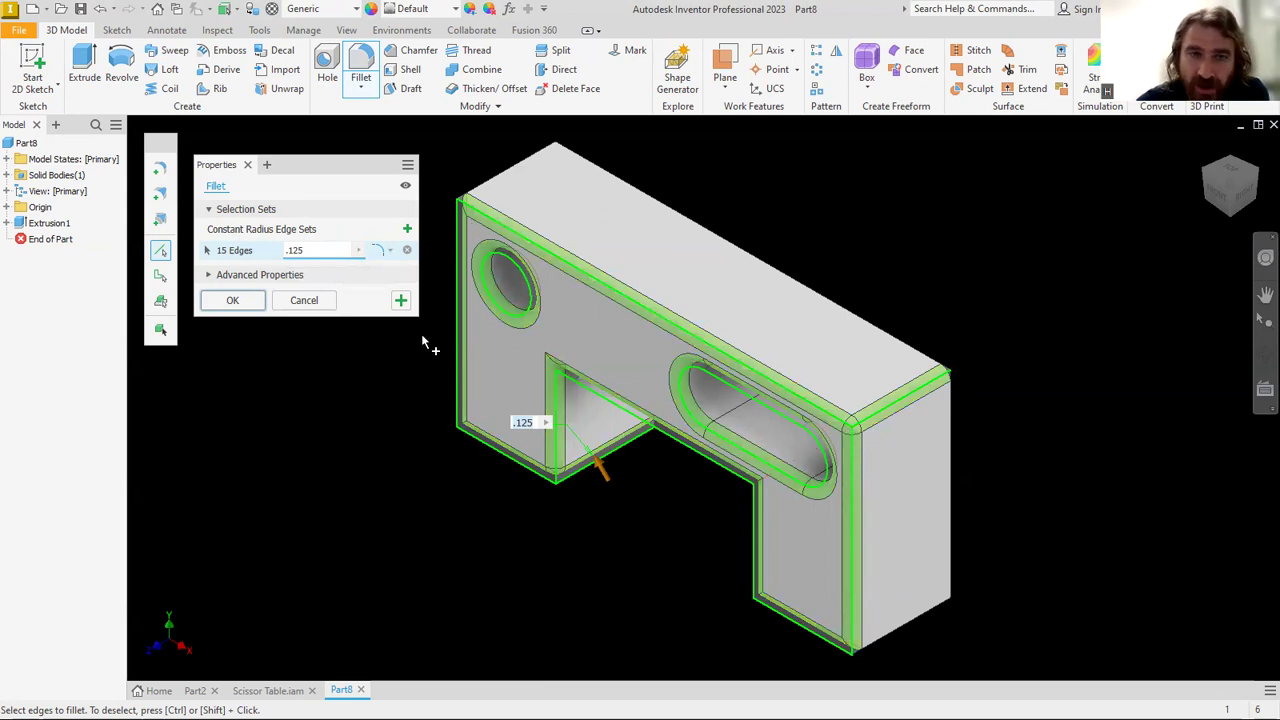
click(304, 300)
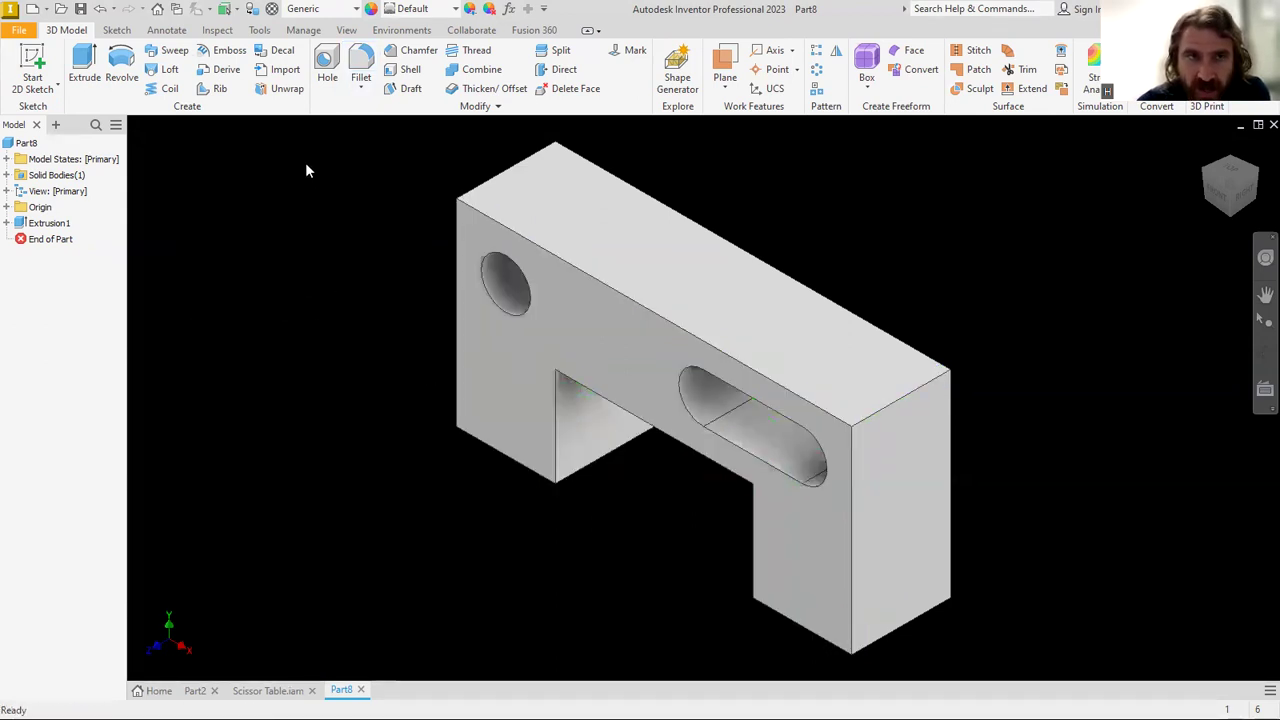
- Start a 0.125 in fillet on the long front top edge and set its shape to Inverted
click(368, 63)
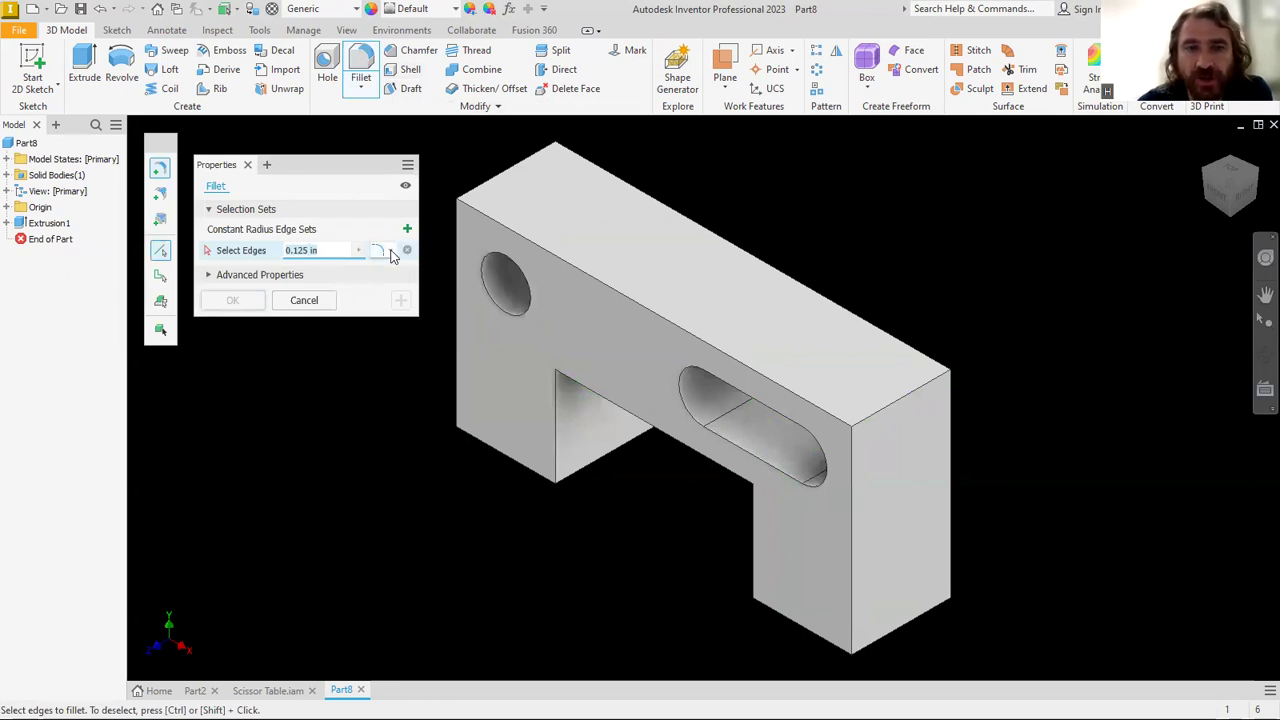
click(543, 250)
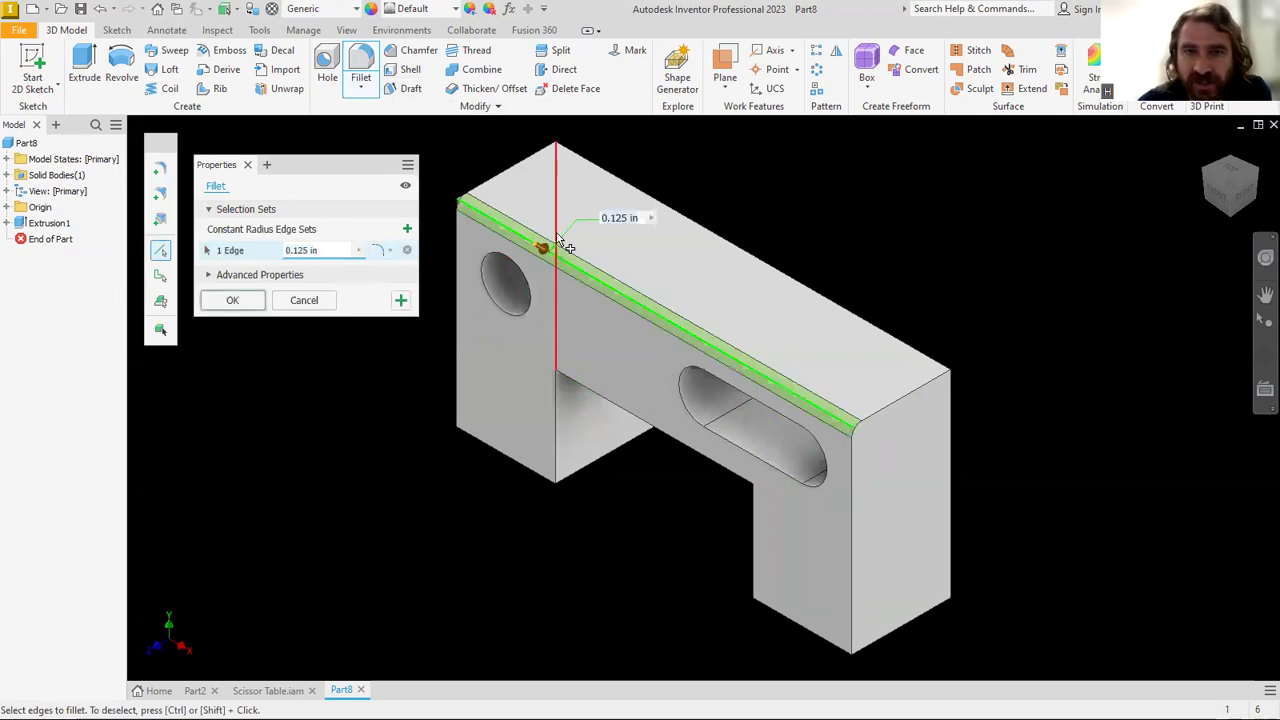
click(382, 251)
click(414, 303)
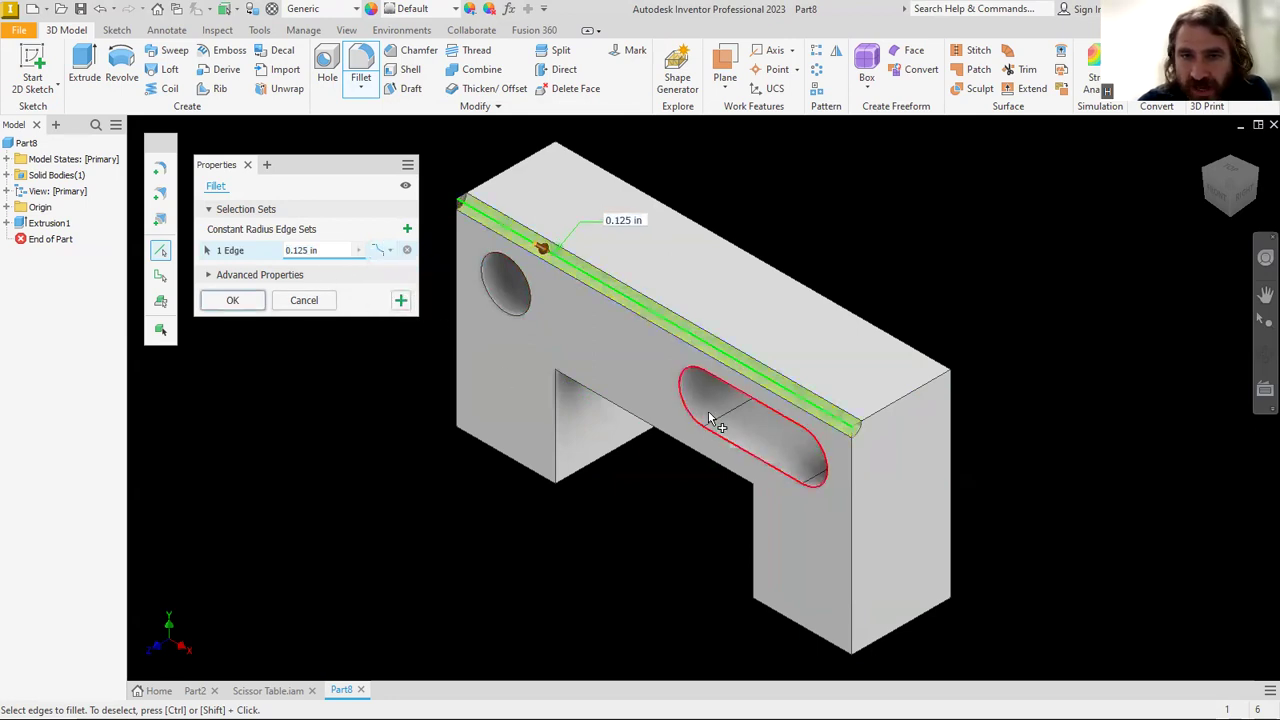
- Add the front rims of the slot and hole and the right end's front vertical edge to the inverted fillet
drag(1216, 192, 1170, 180)
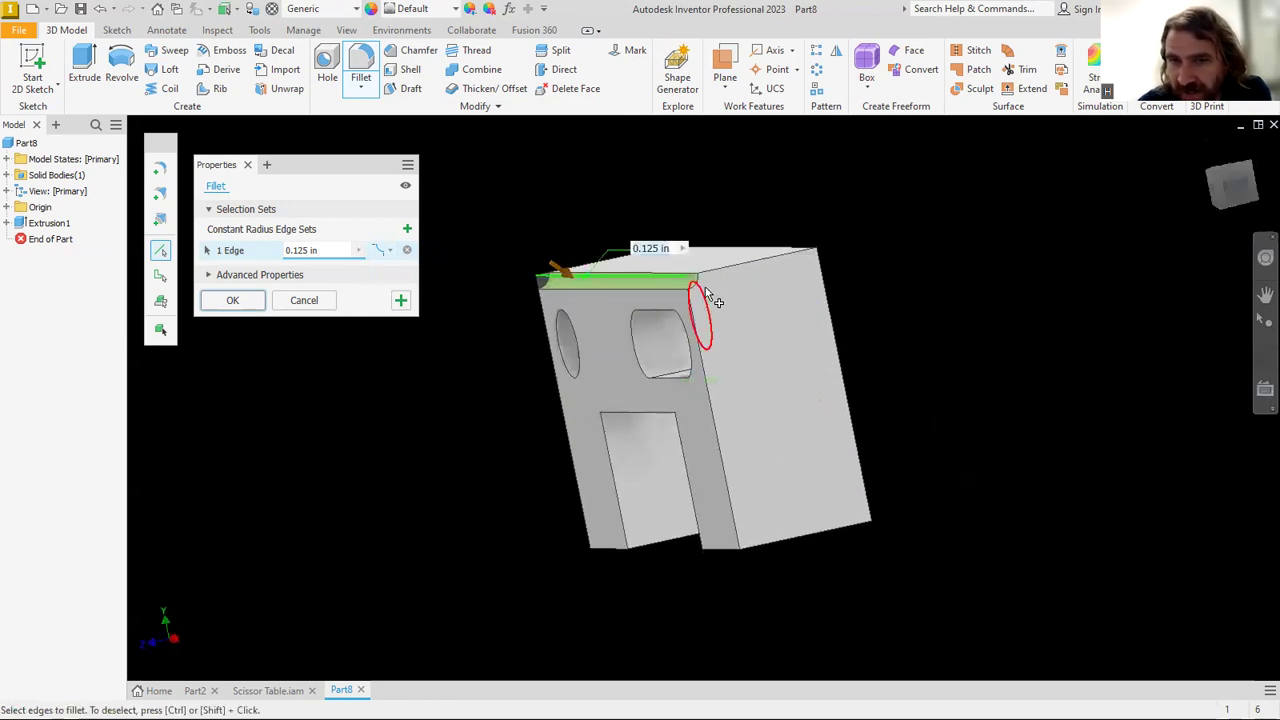
scroll(705, 287, up, 5)
scroll(663, 295, down, 4)
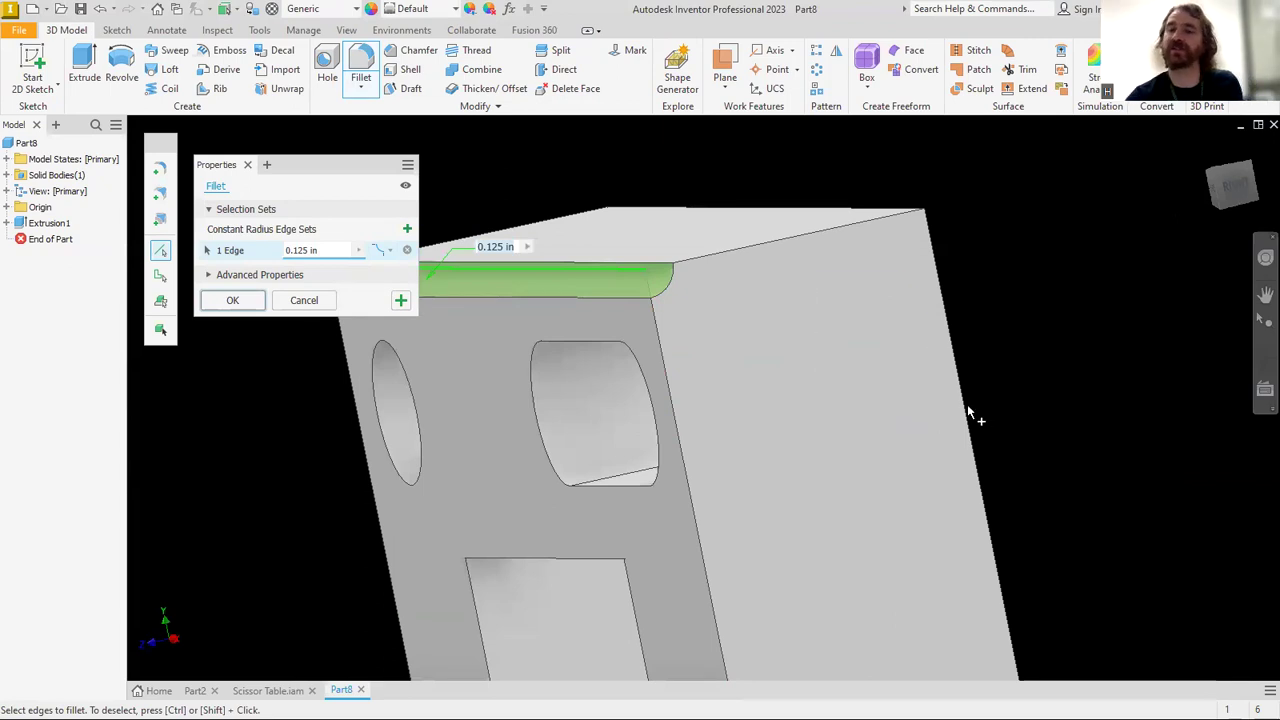
click(558, 342)
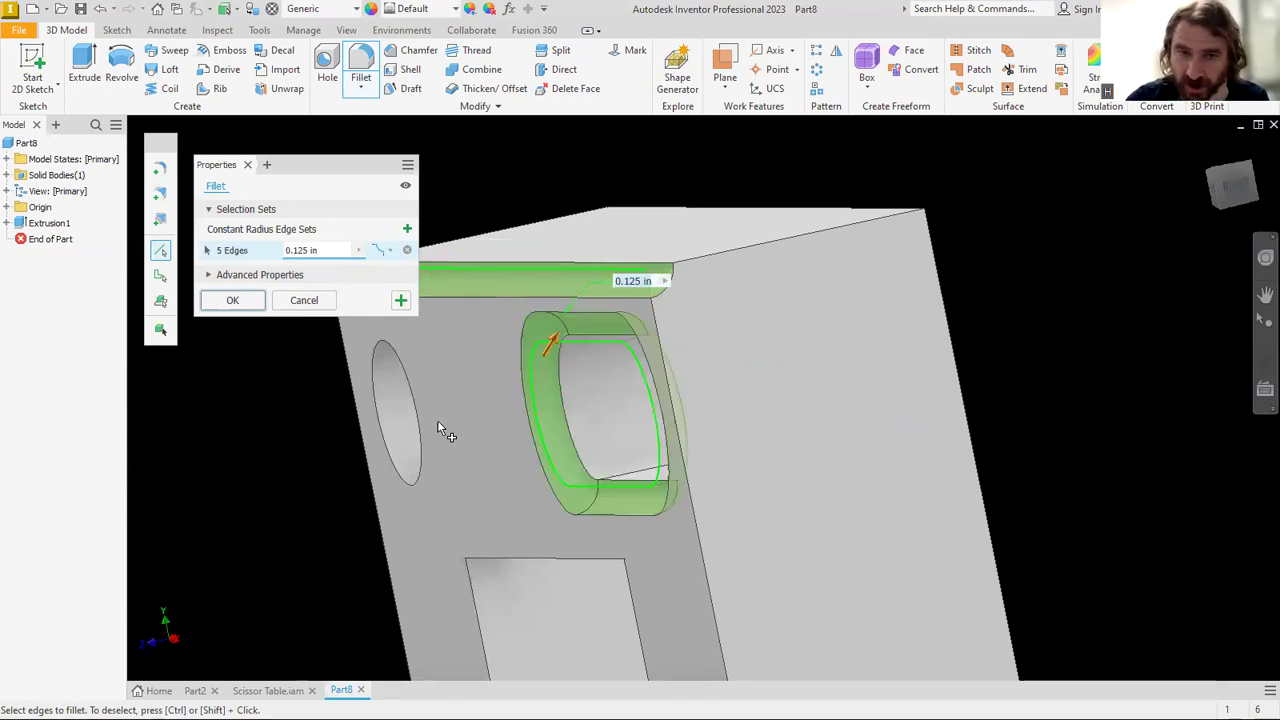
click(414, 388)
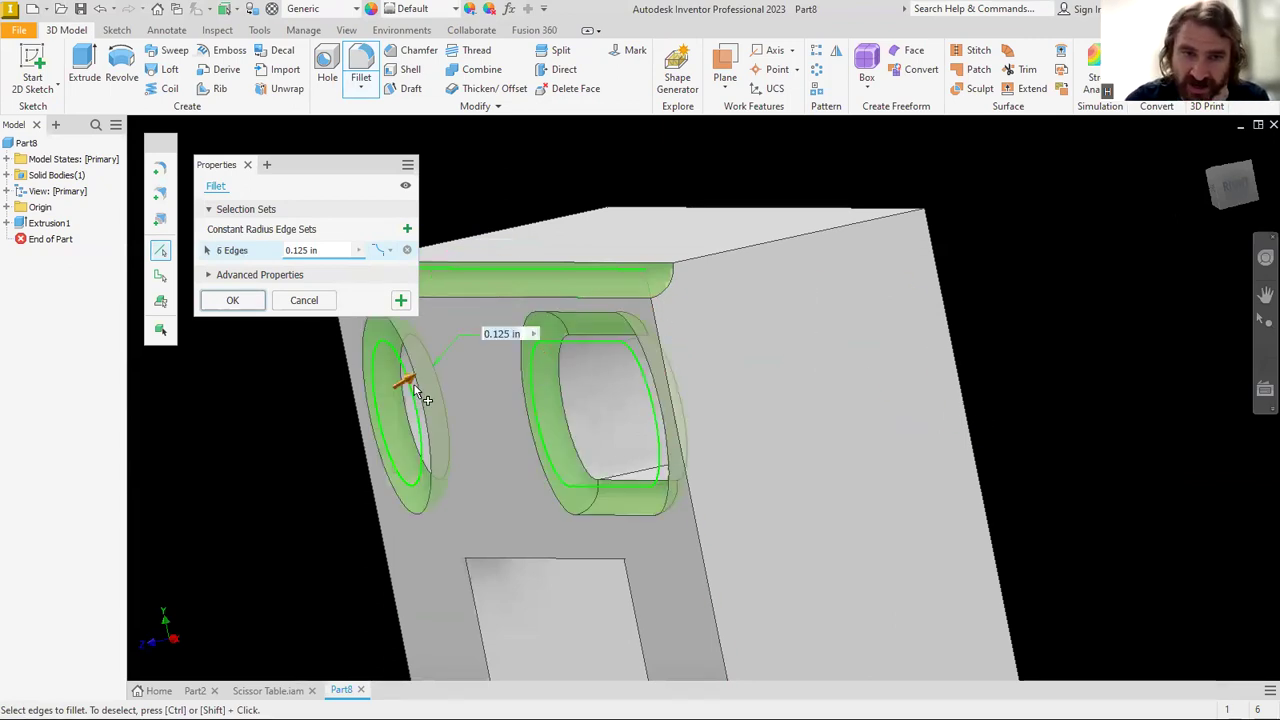
click(701, 558)
- Examine the inverted fillet preview around the slot, hole and outer edges from several angles
drag(1228, 188, 1273, 220)
scroll(1208, 208, down, 3)
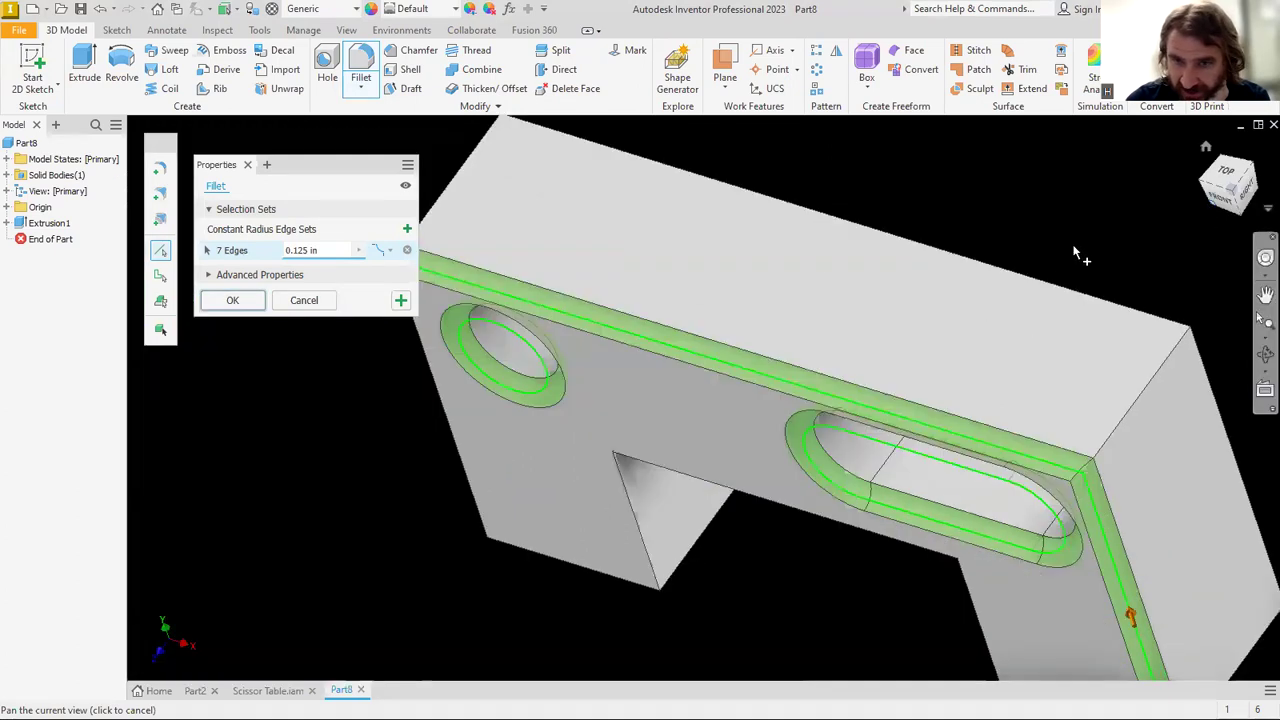
scroll(1152, 262, up, 1)
click(1215, 185)
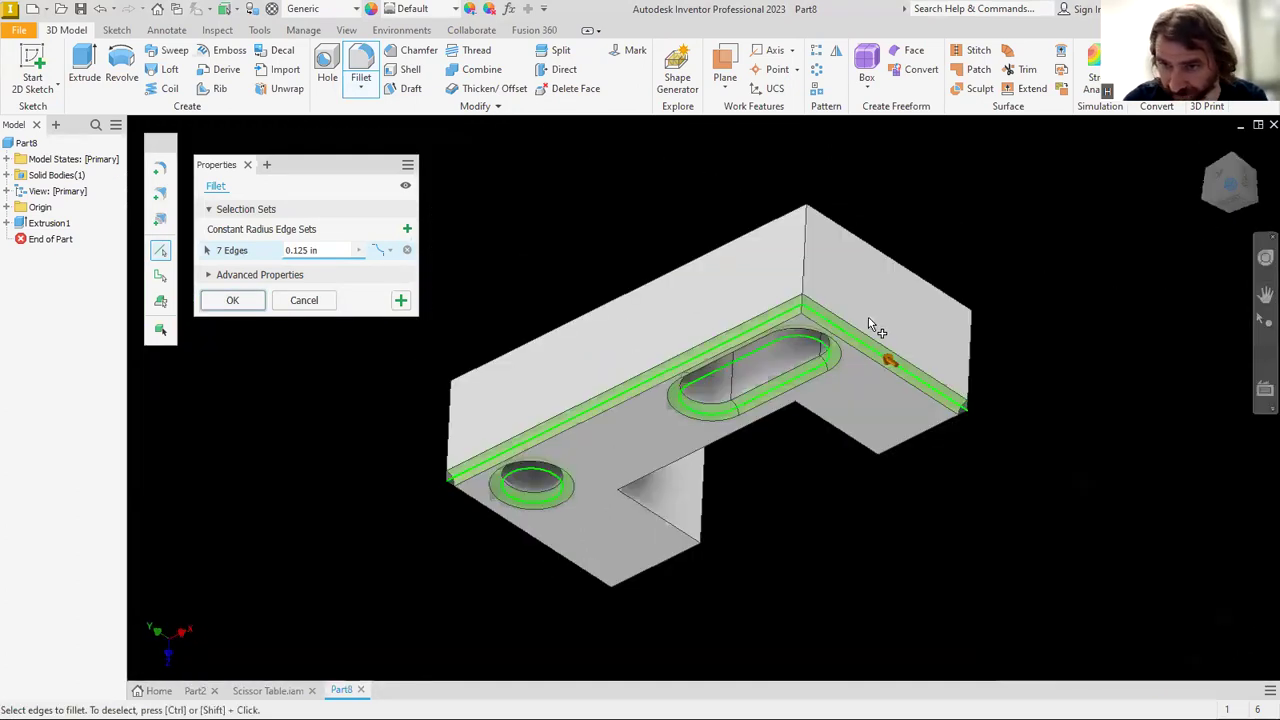
click(1230, 205)
click(1230, 205)
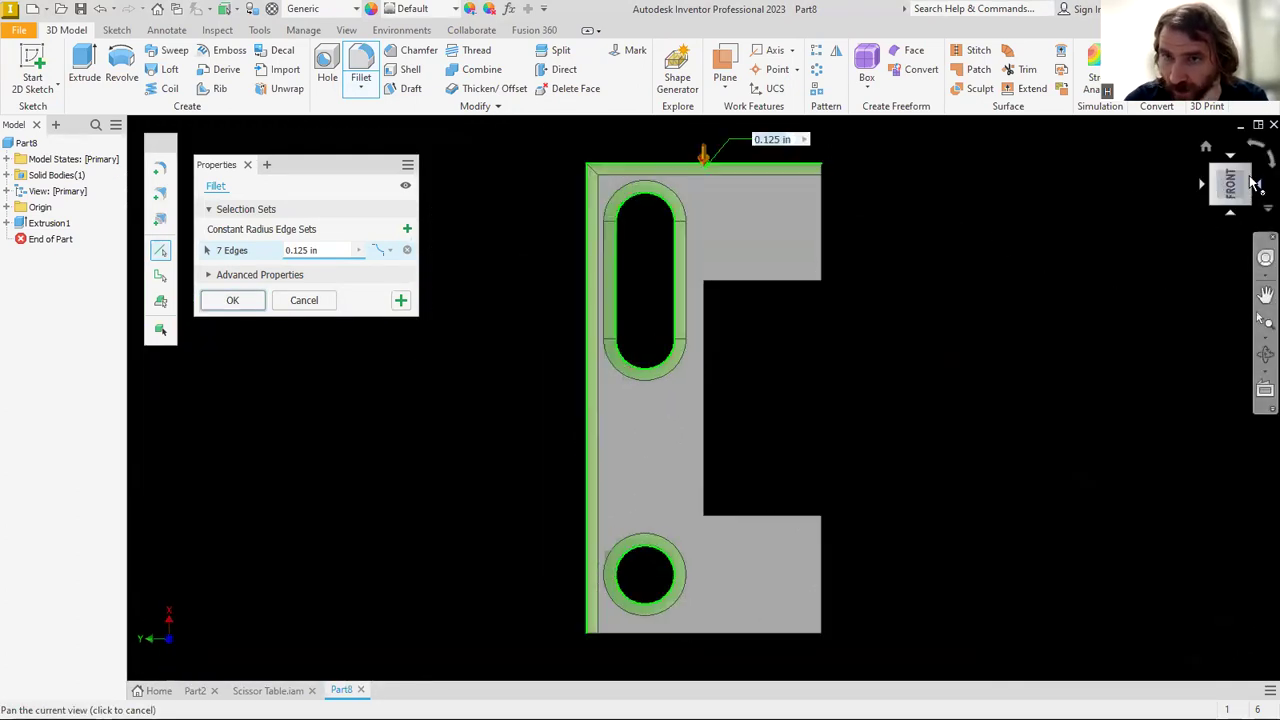
click(1256, 188)
shift+middle_drag(960, 370, 794, 354)
scroll(790, 430, up, 3)
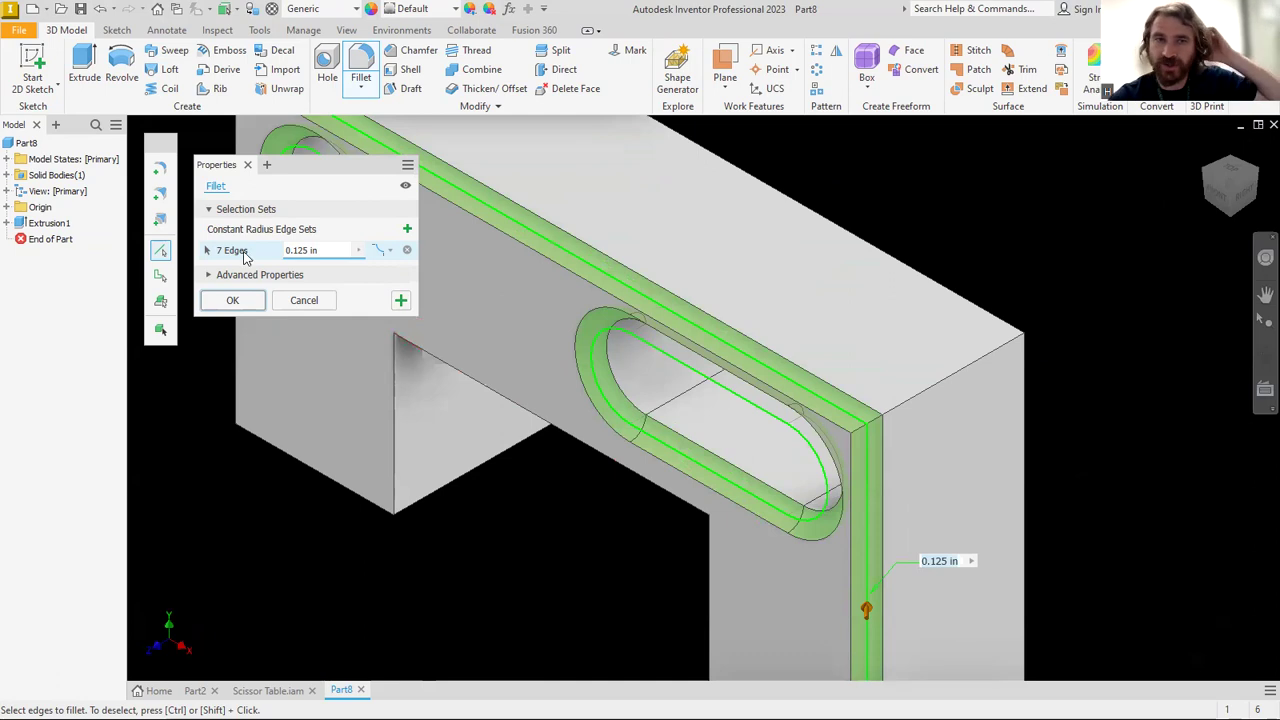
- Compare the Tangent, Smooth G2 and Inverted shapes on the selected fillet edges, and cancel the fillet
click(386, 252)
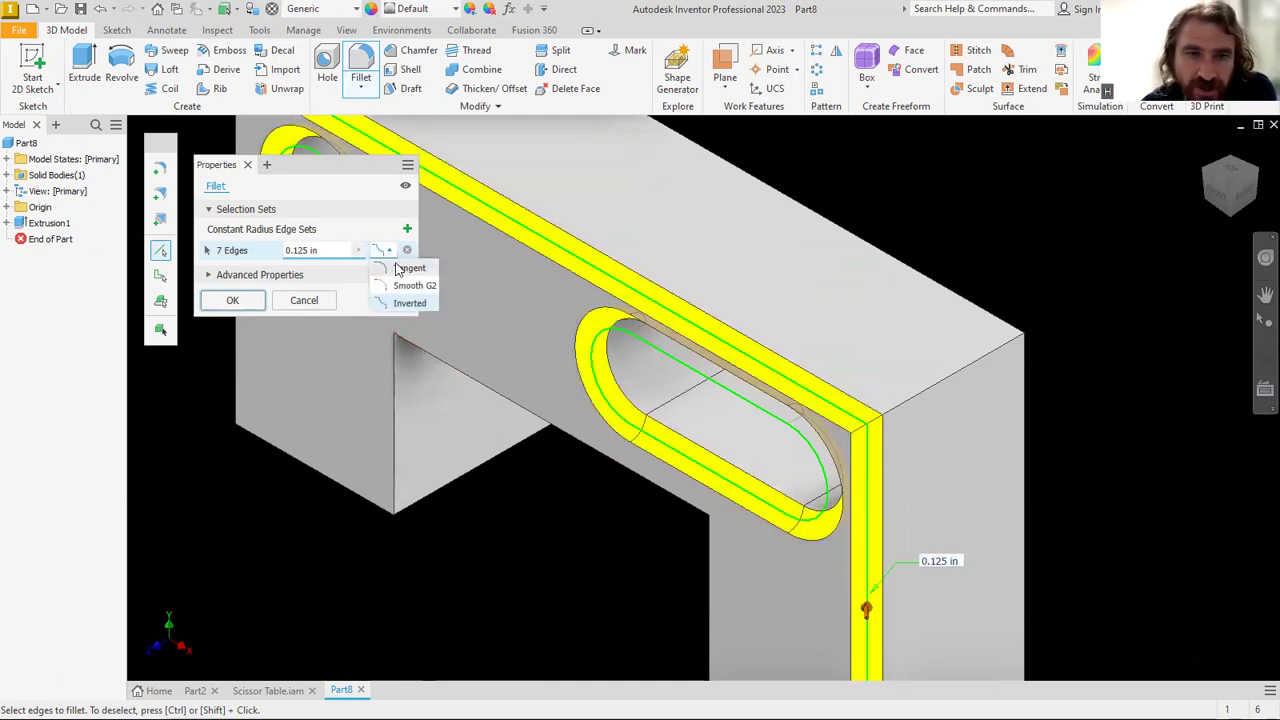
click(401, 272)
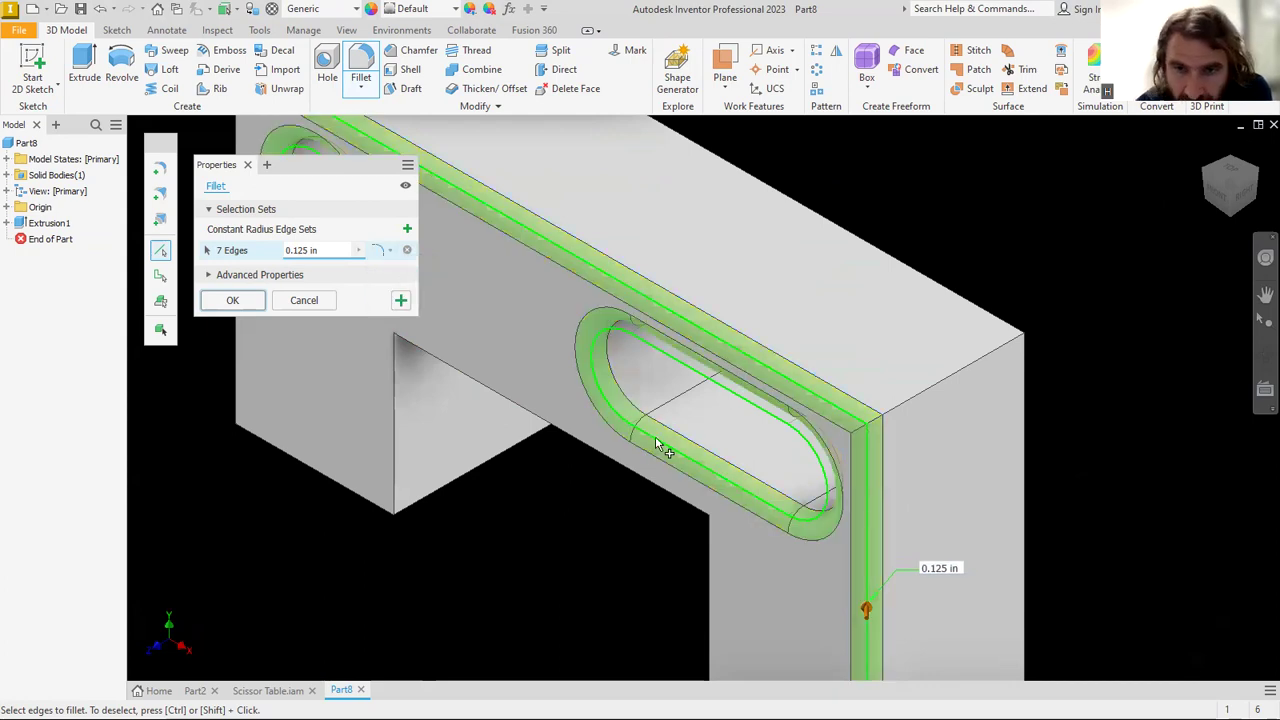
click(386, 252)
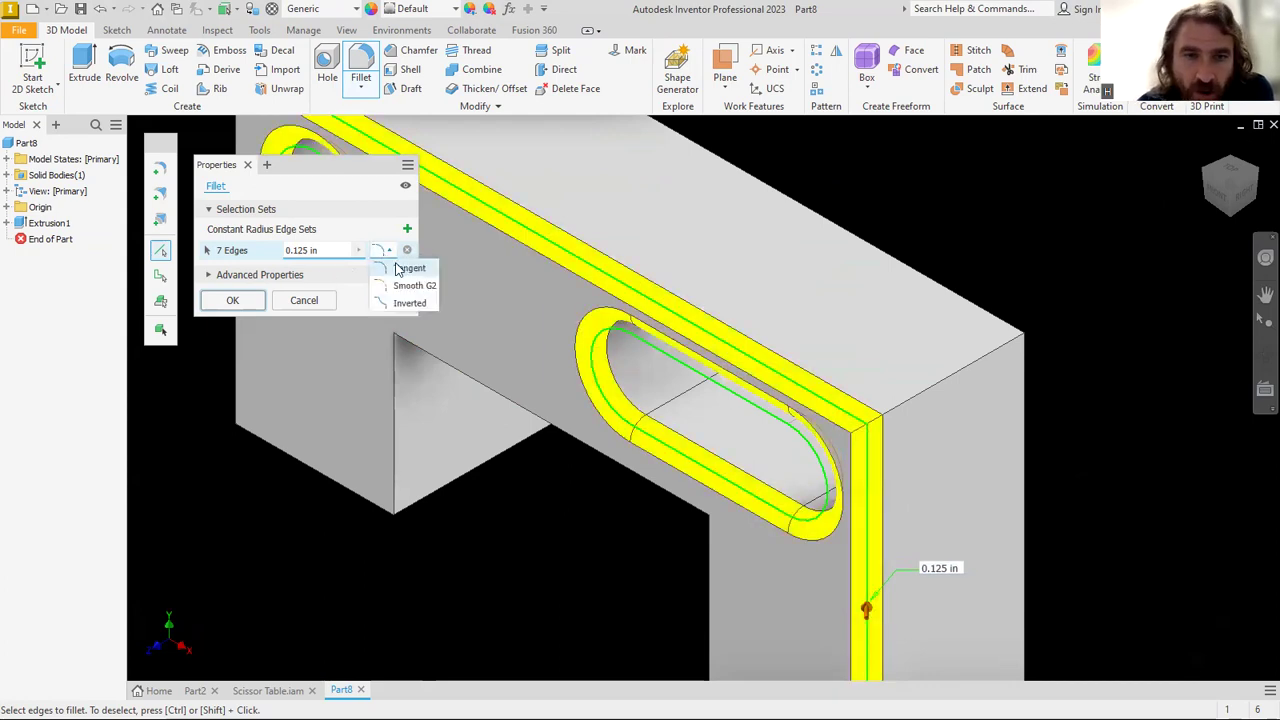
click(410, 286)
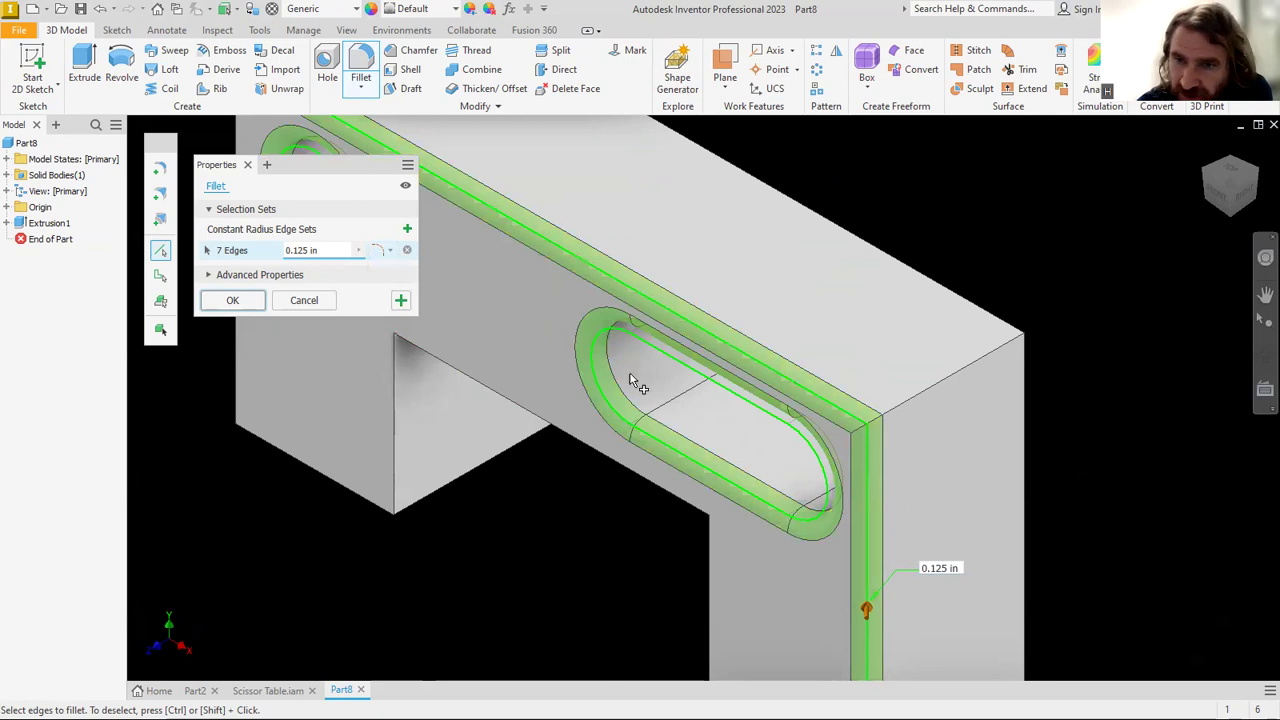
click(386, 252)
click(405, 264)
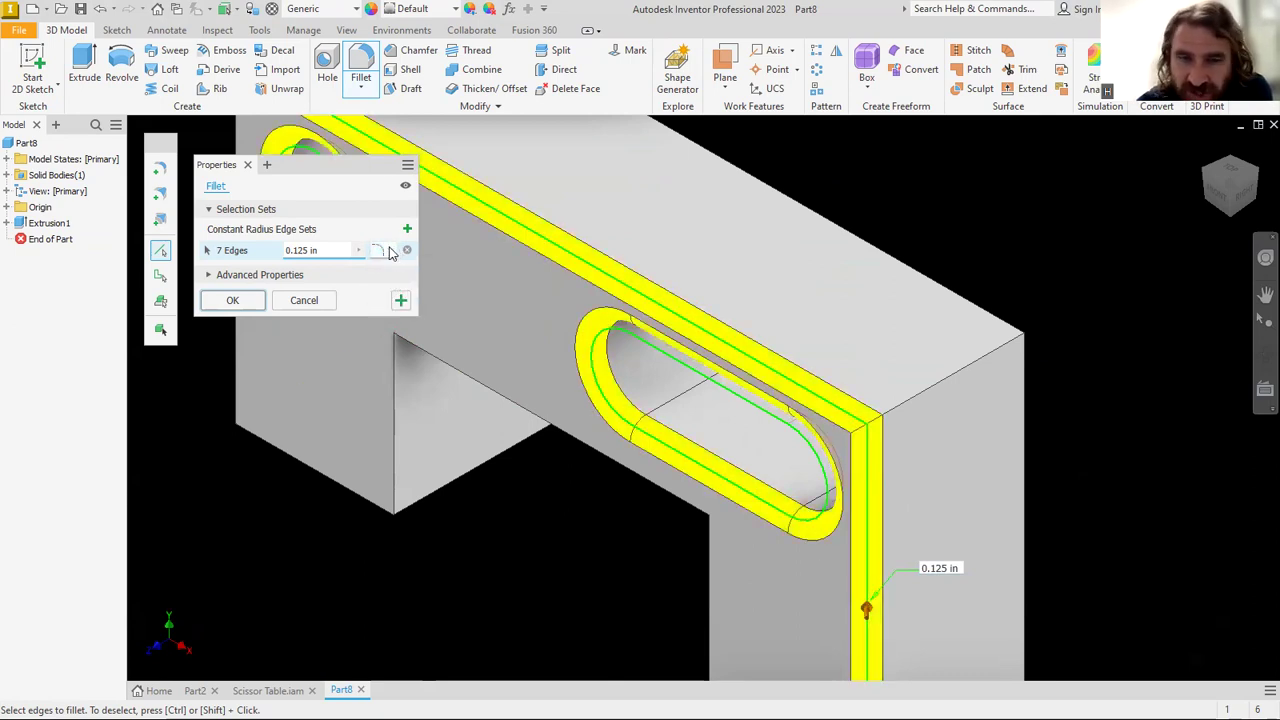
click(386, 252)
click(394, 301)
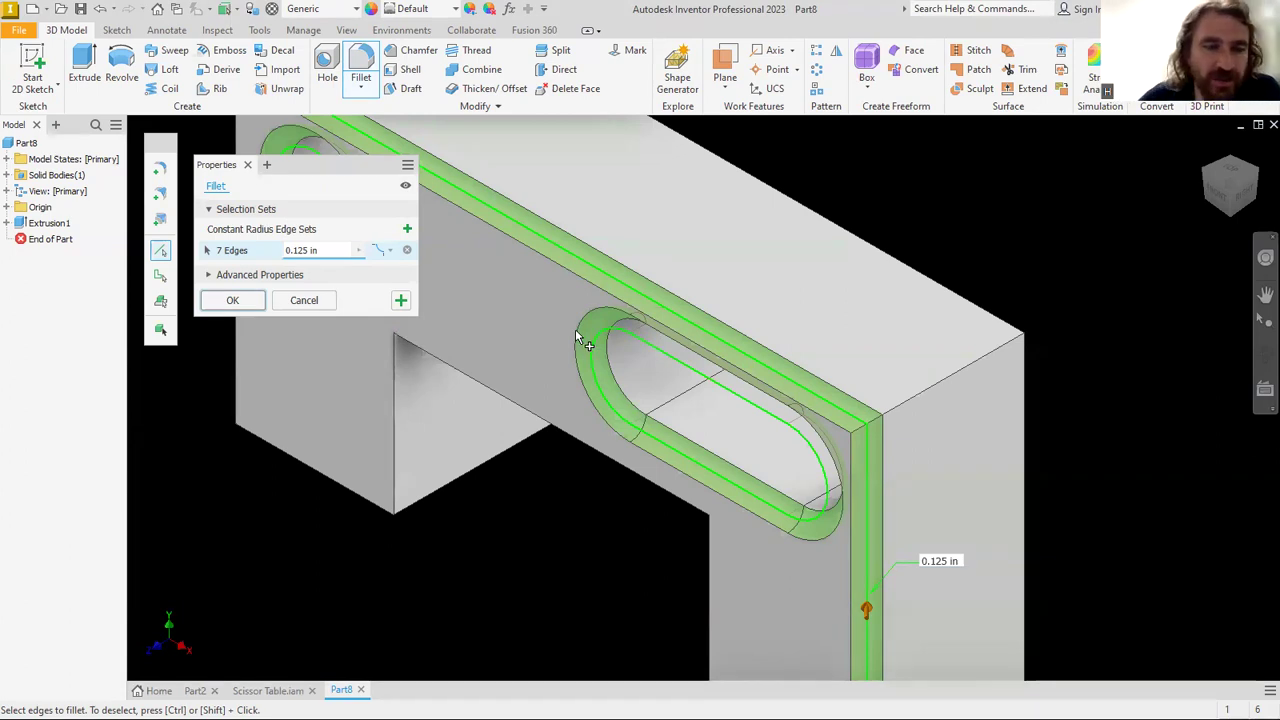
click(306, 301)
scroll(629, 345, up, 3)
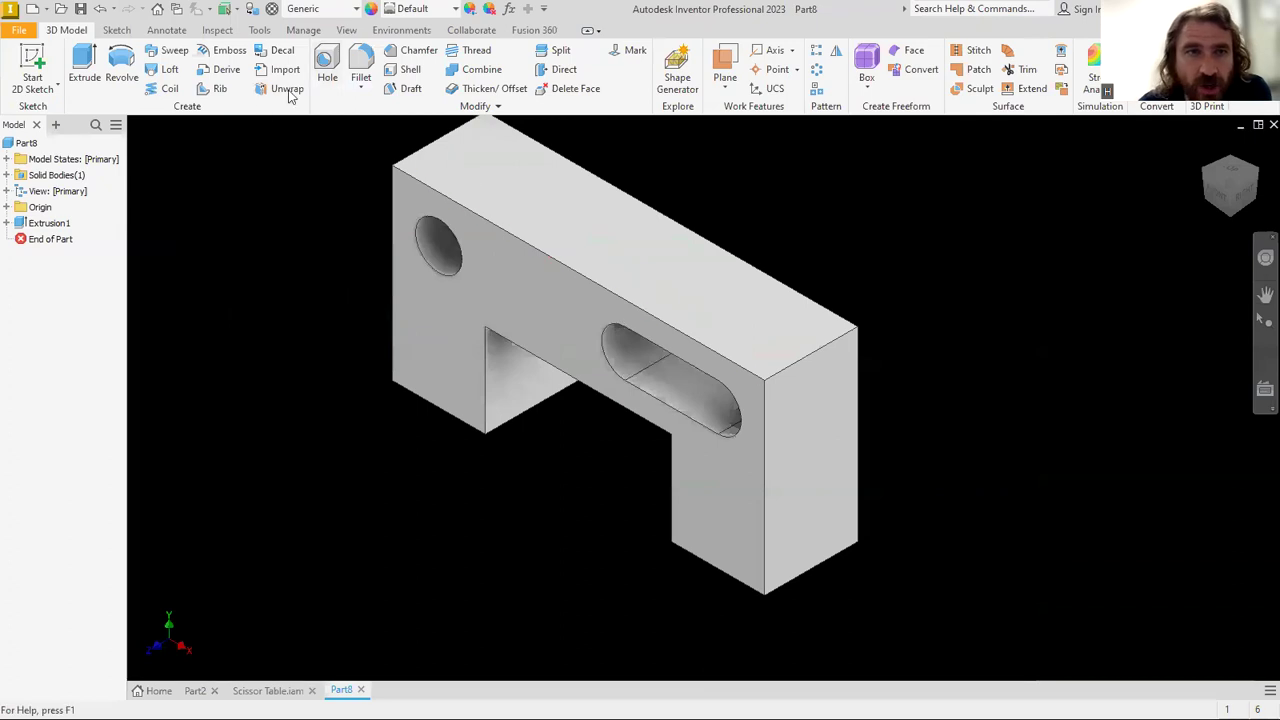
- Start a variable radius fillet on the block's long front top edge
click(361, 65)
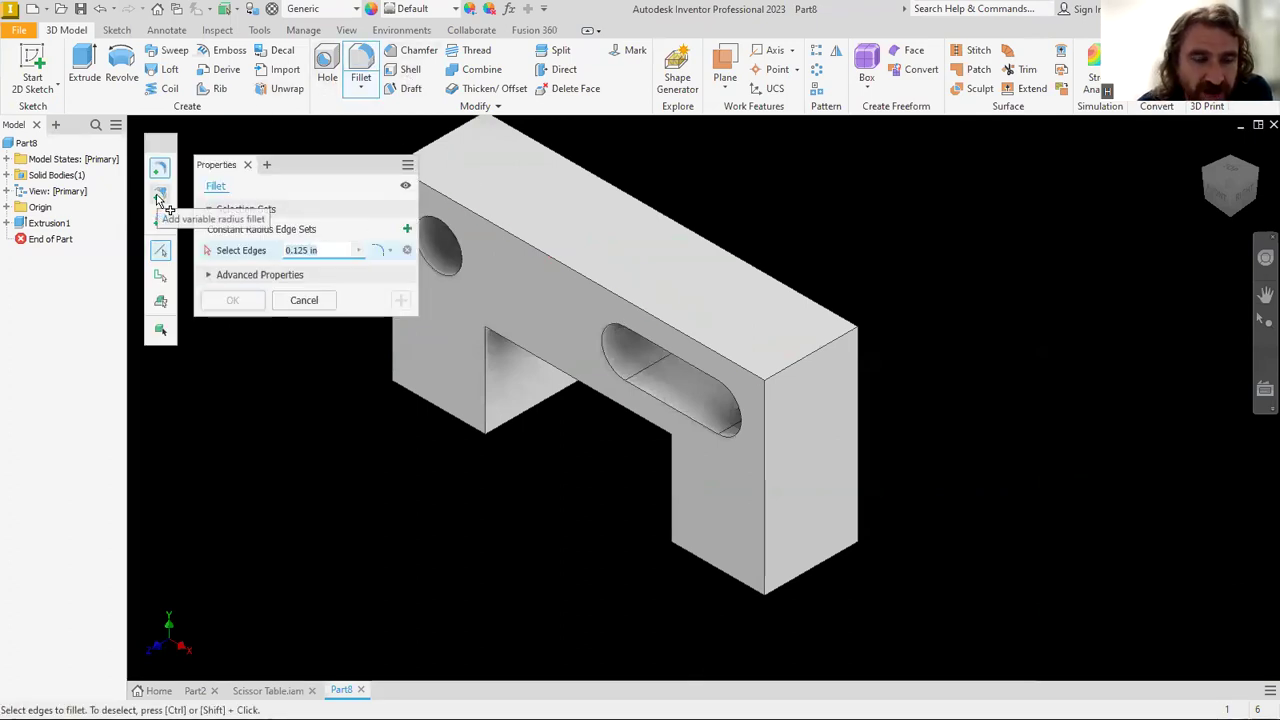
click(158, 197)
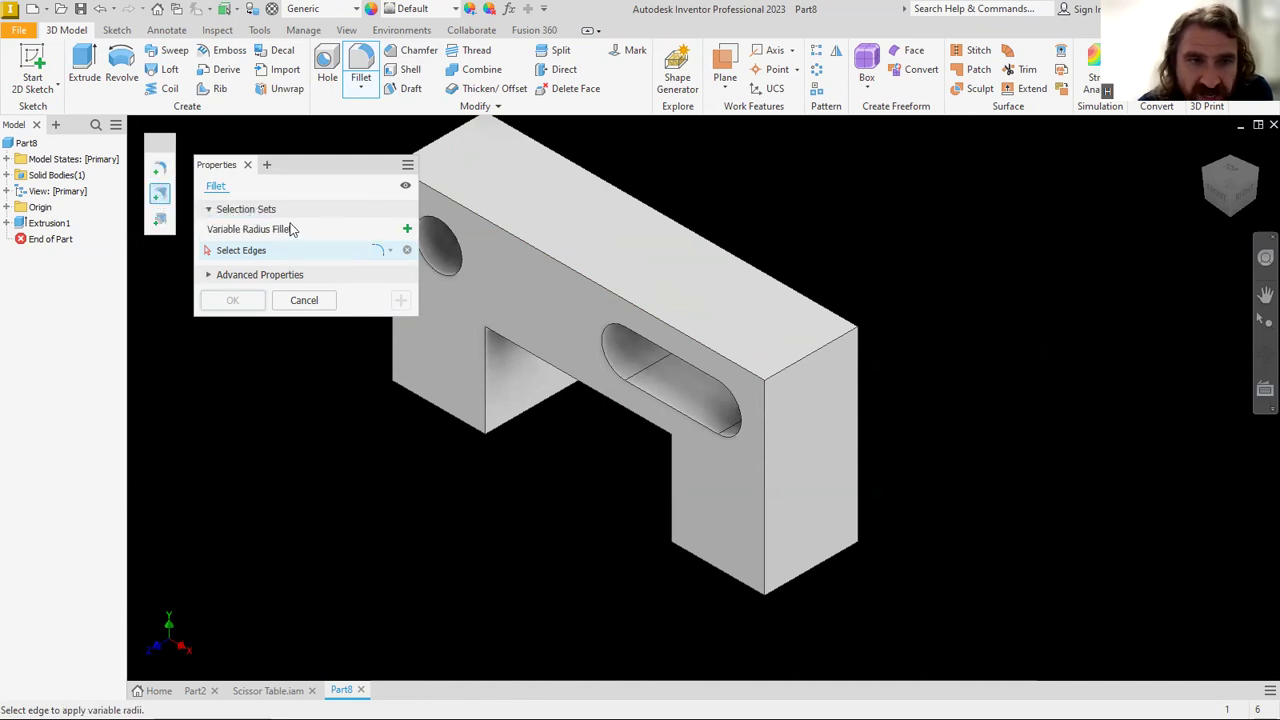
click(534, 248)
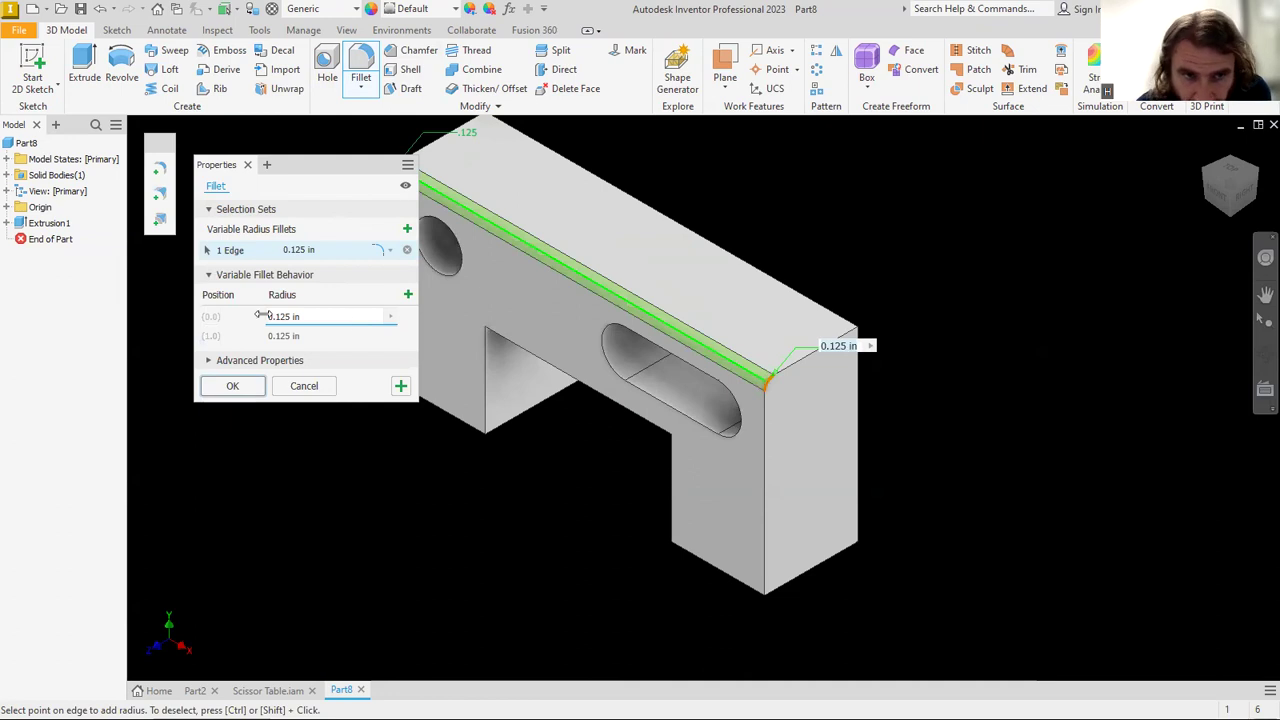
click(320, 316)
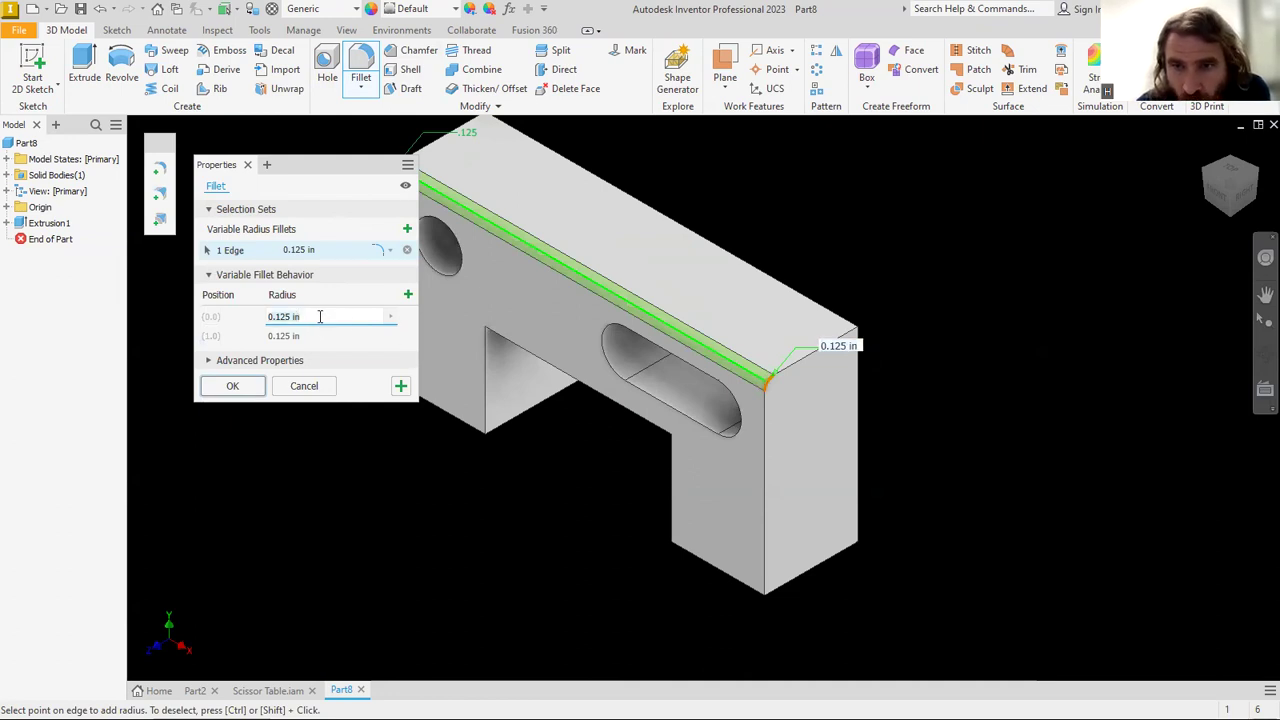
drag(341, 164, 302, 211)
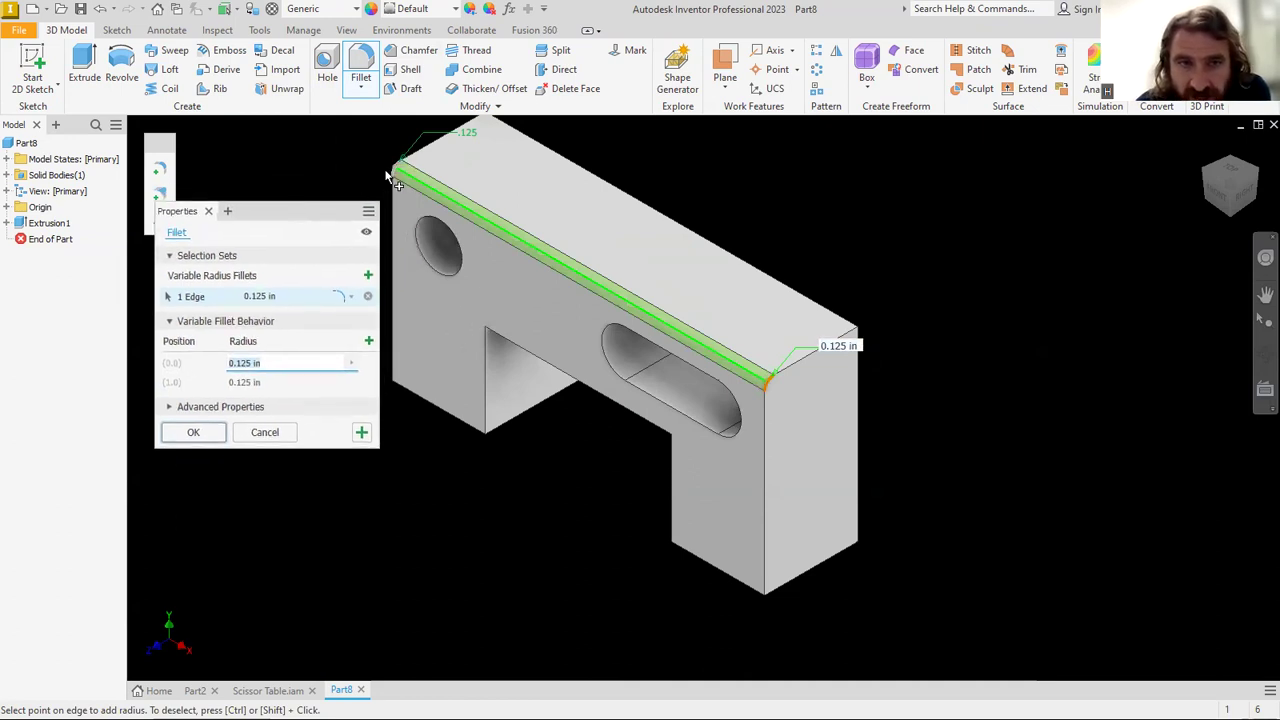
- Set the variable fillet's radius at the edge's start point to 0.25 in, and cancel the fillet after viewing its shape options
click(273, 362)
click(272, 381)
click(268, 364)
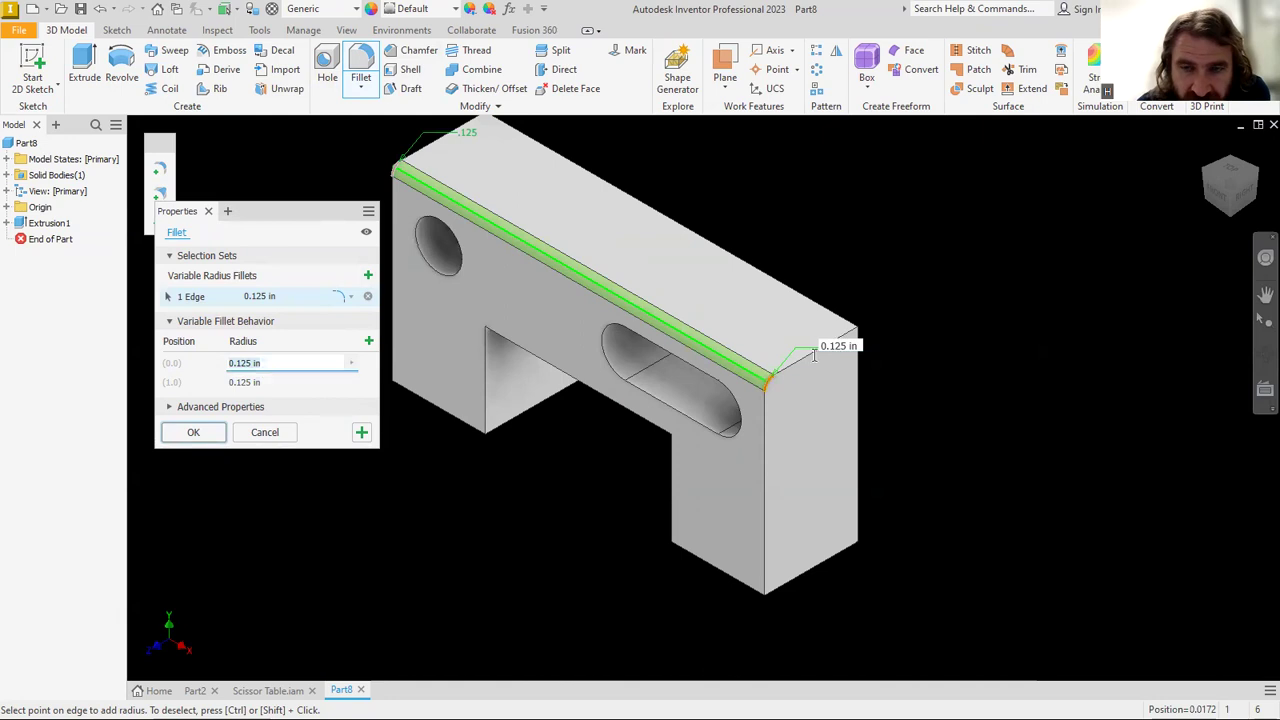
text(.25)
click(260, 384)
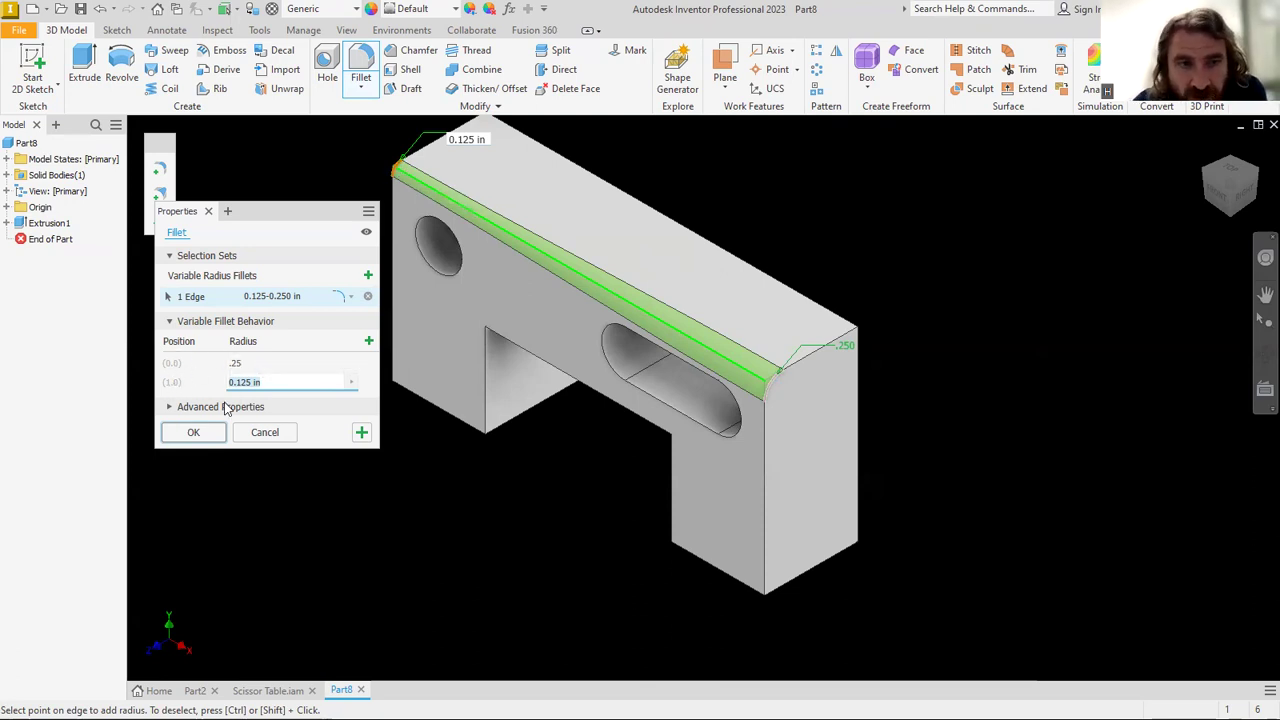
click(348, 297)
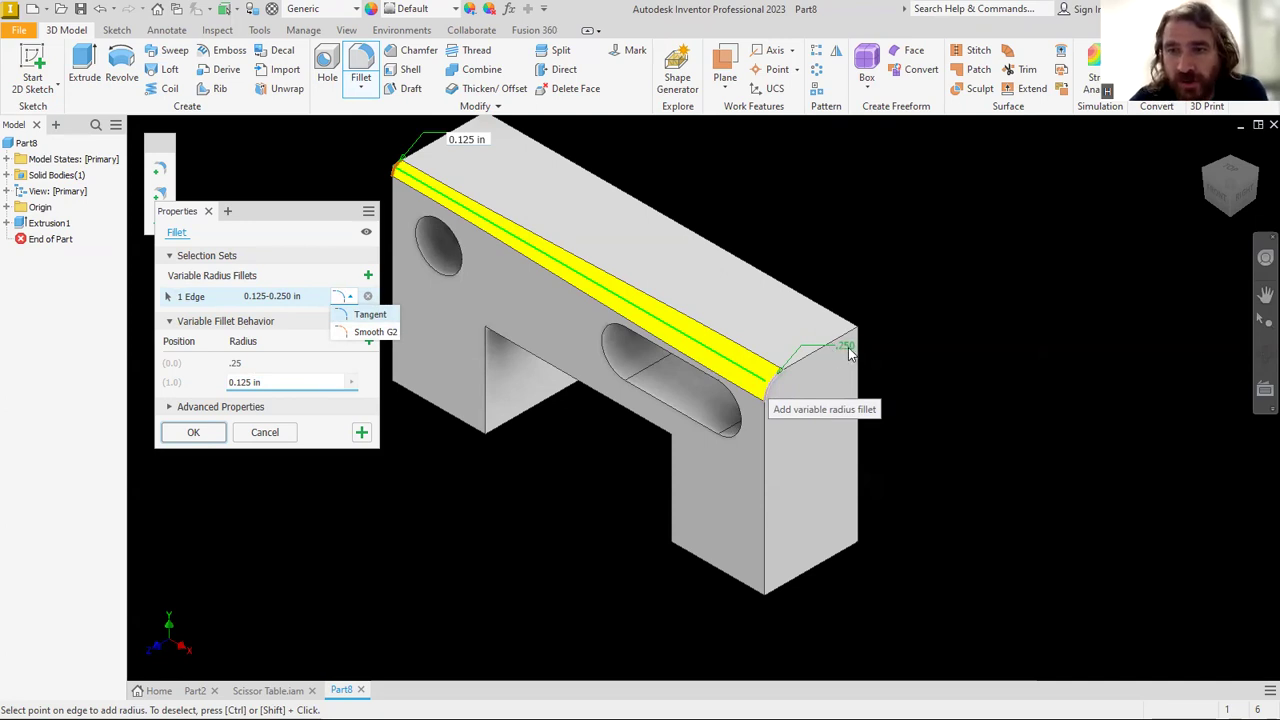
click(292, 432)
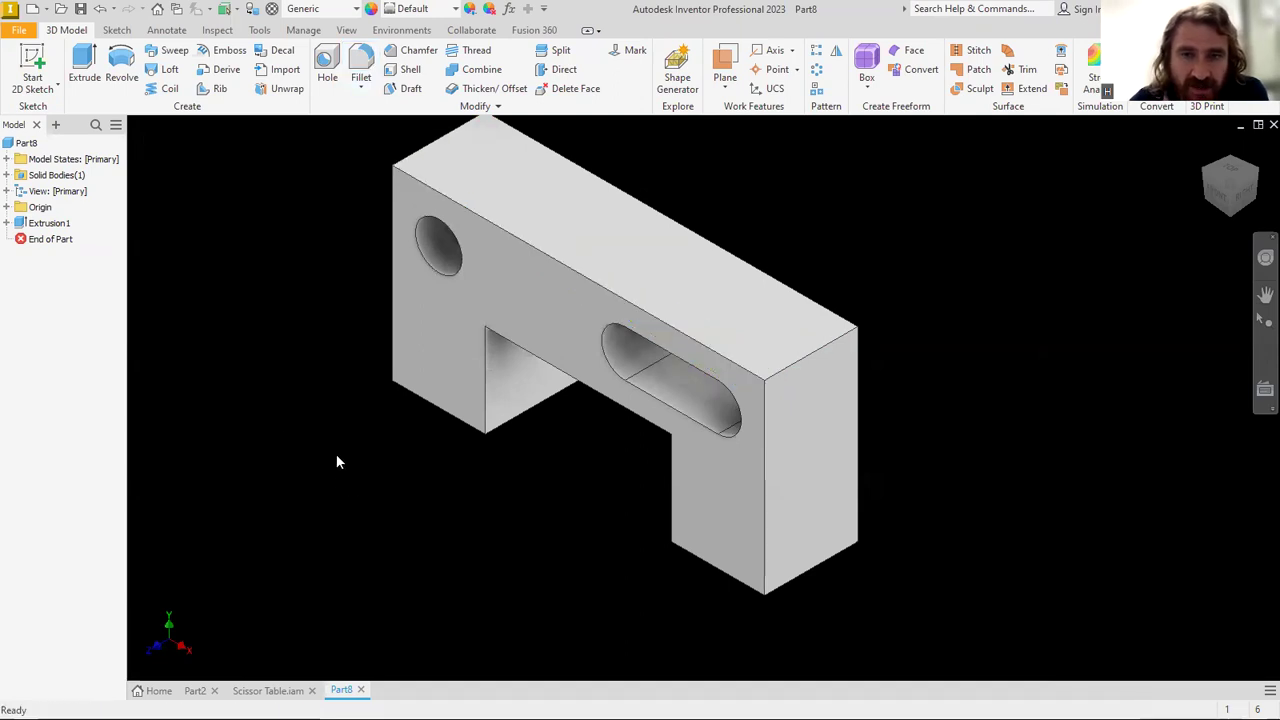
- Look at the corner setback type in a new fillet, and cancel the command
click(361, 70)
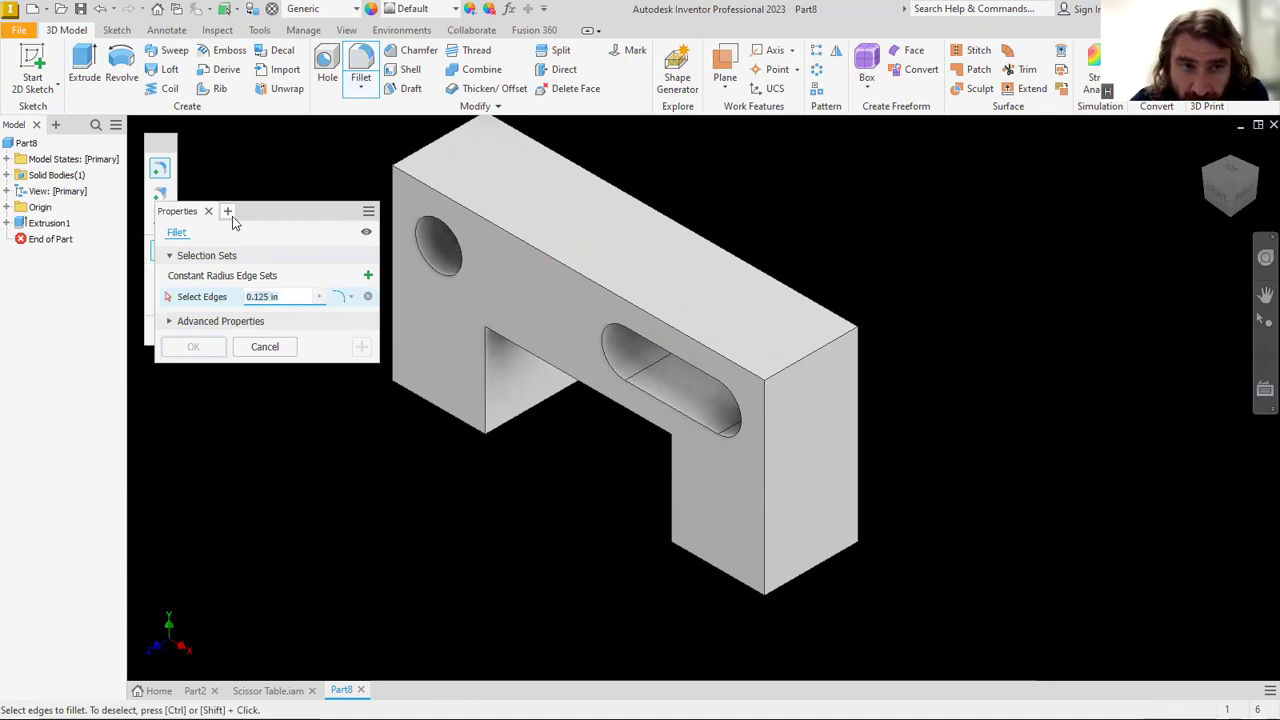
drag(233, 220, 279, 194)
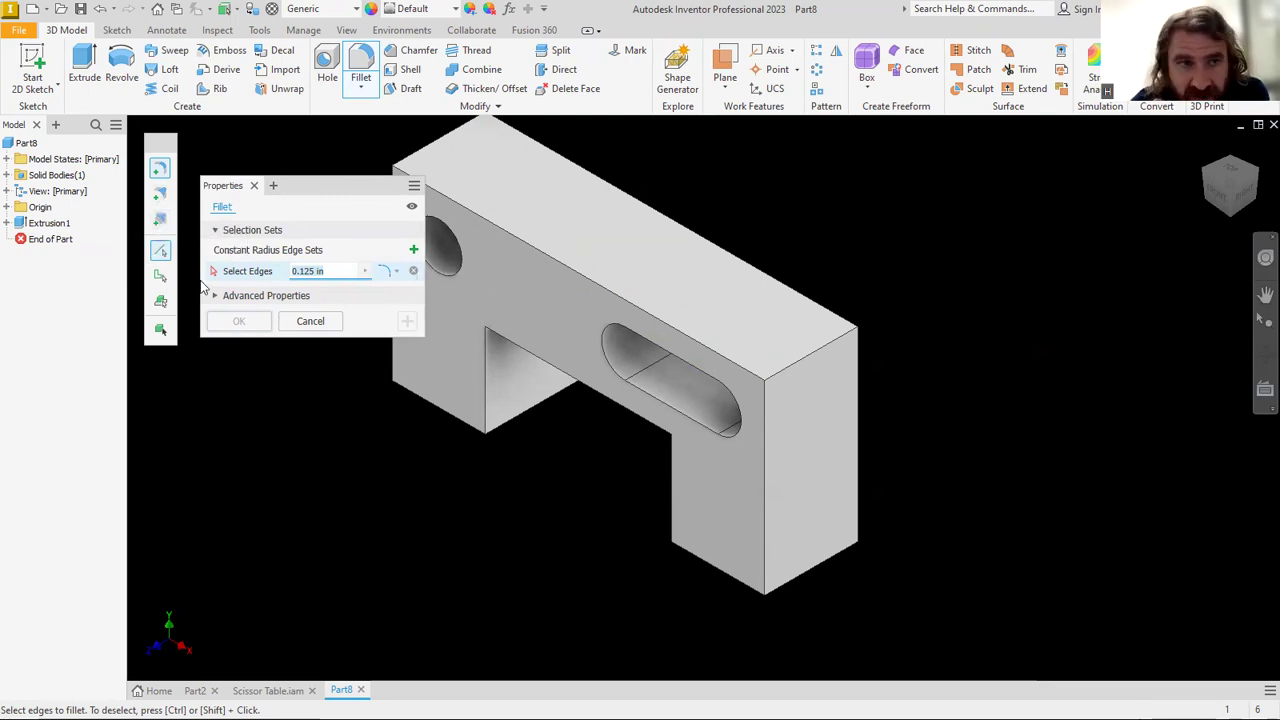
click(160, 220)
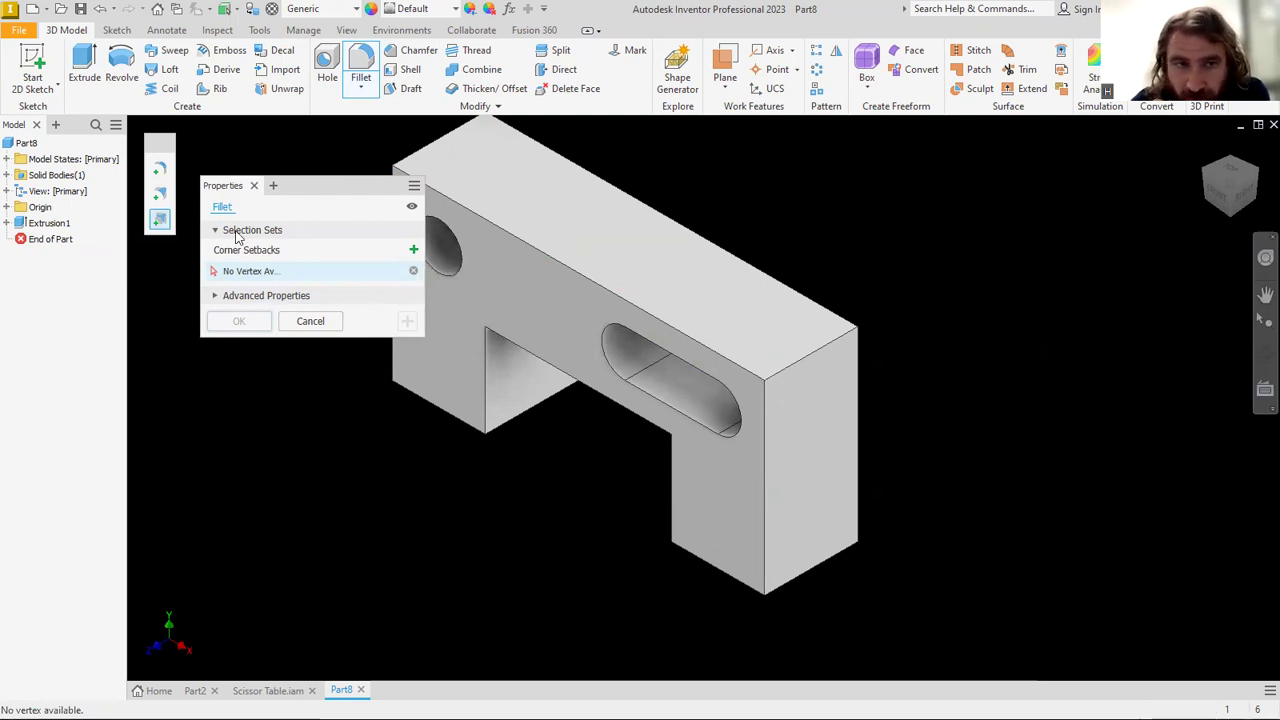
click(312, 321)
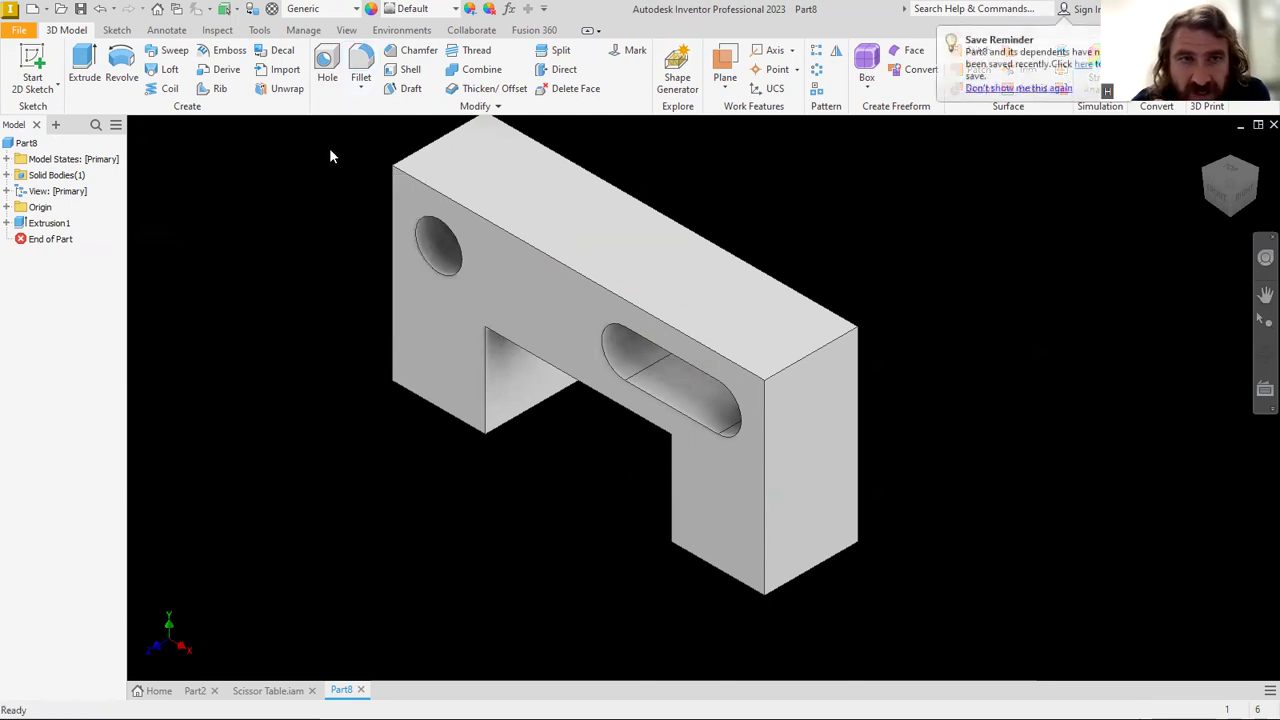
- Preview a 0.125 in fillet around the top face using loop selection, and cancel it
click(361, 67)
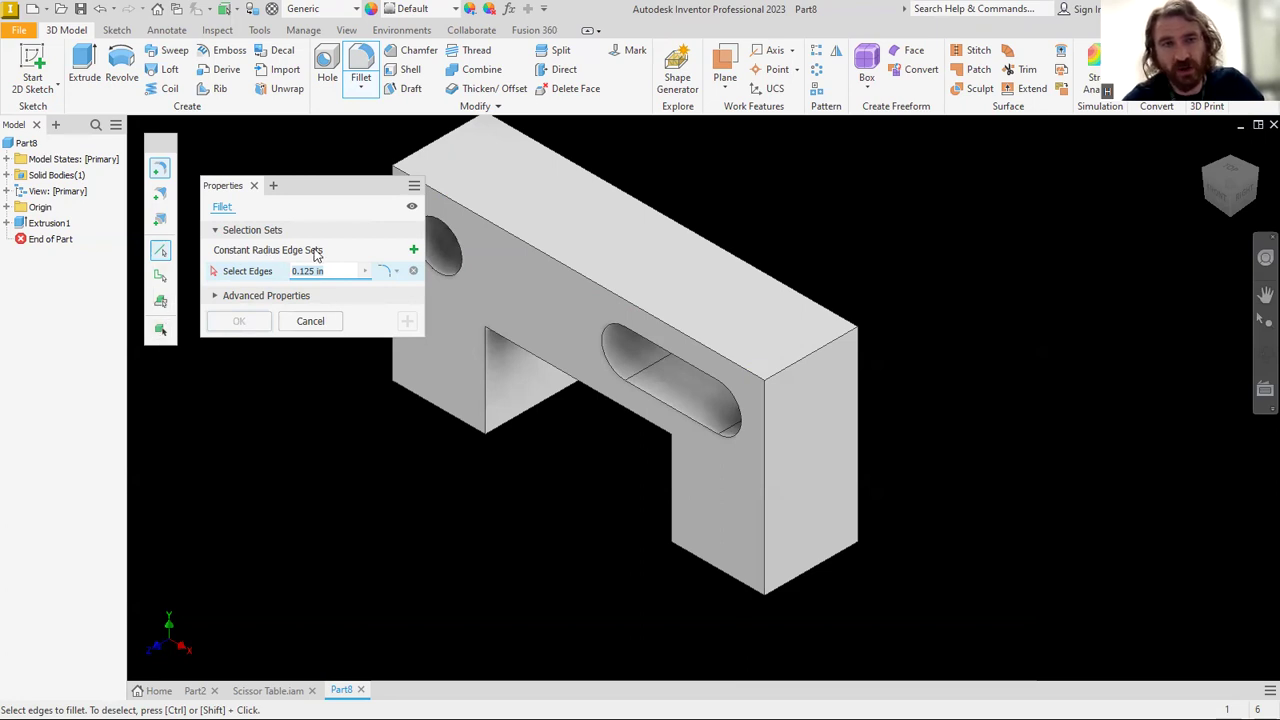
click(160, 277)
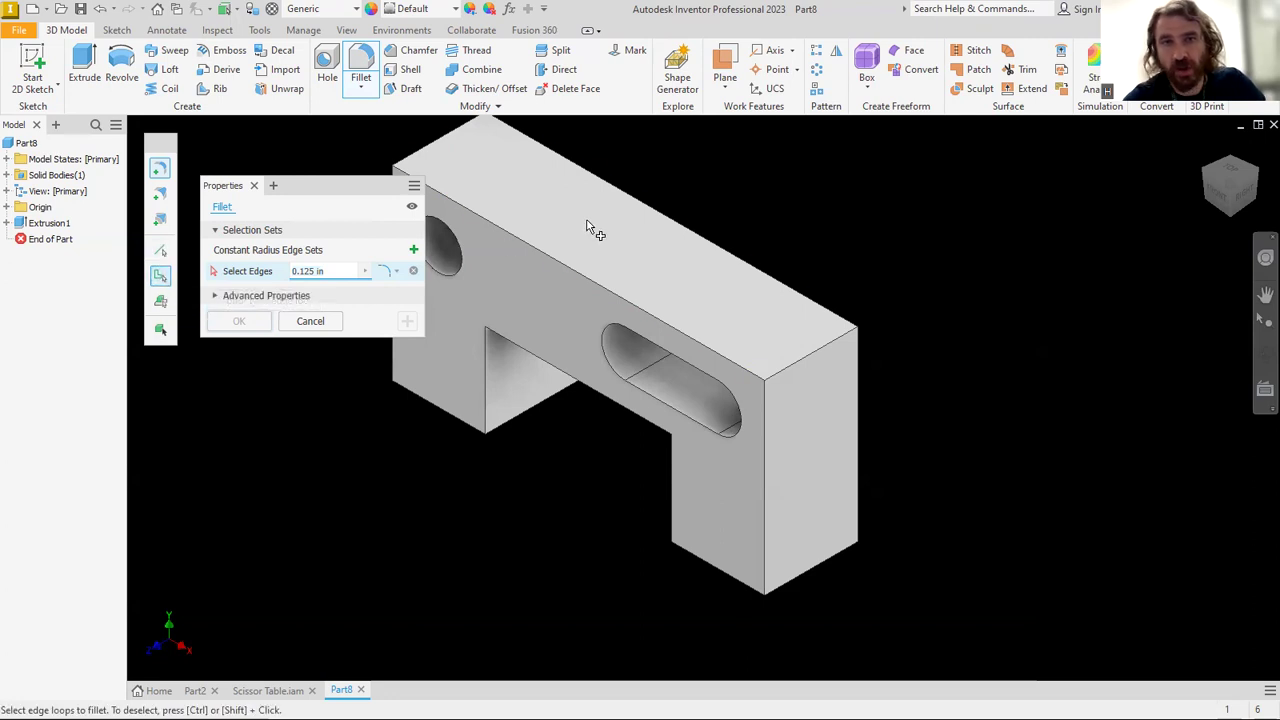
click(630, 200)
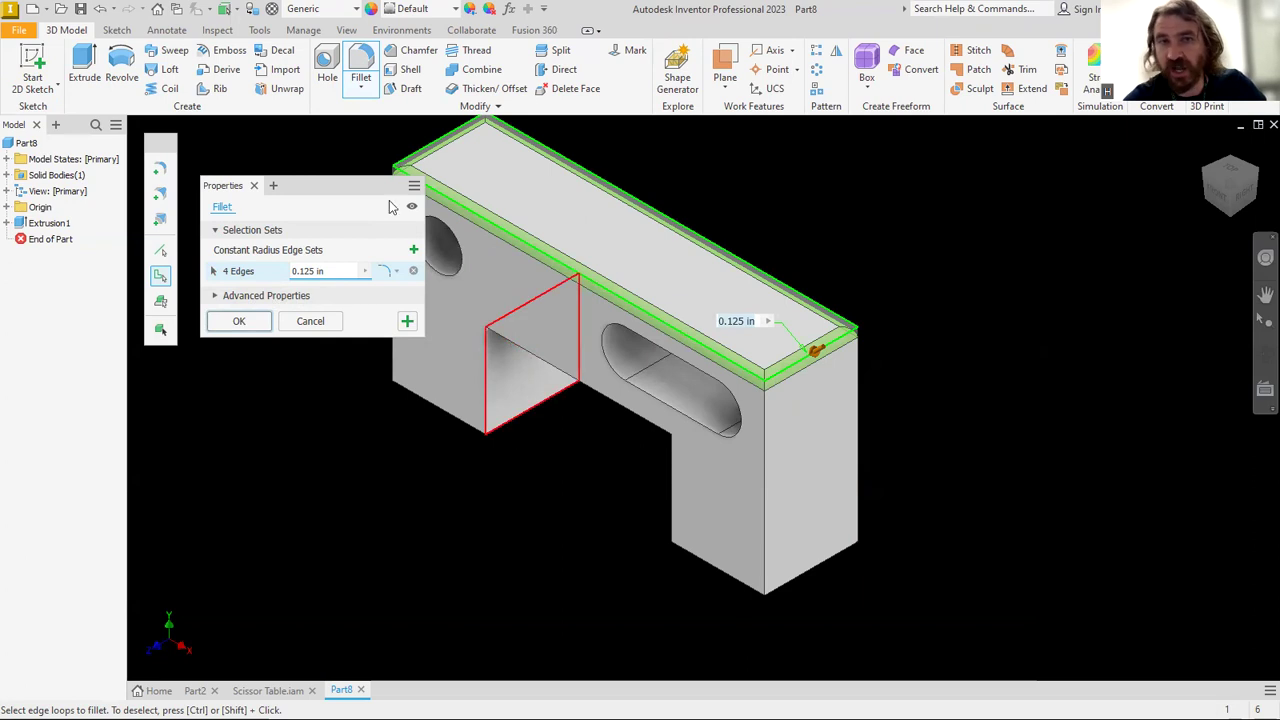
click(310, 321)
- Preview a 0.125 in fillet on the front and right-end top edges using single-edge selection, and cancel it
click(360, 65)
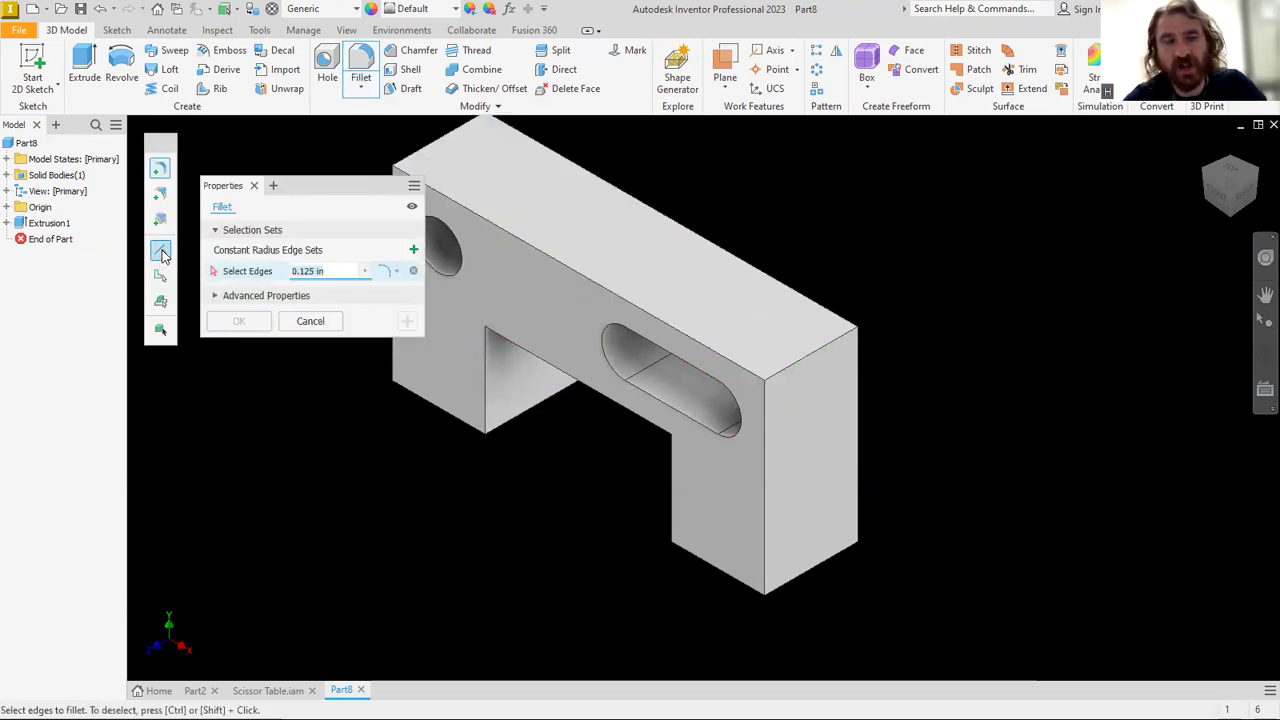
click(687, 338)
click(816, 356)
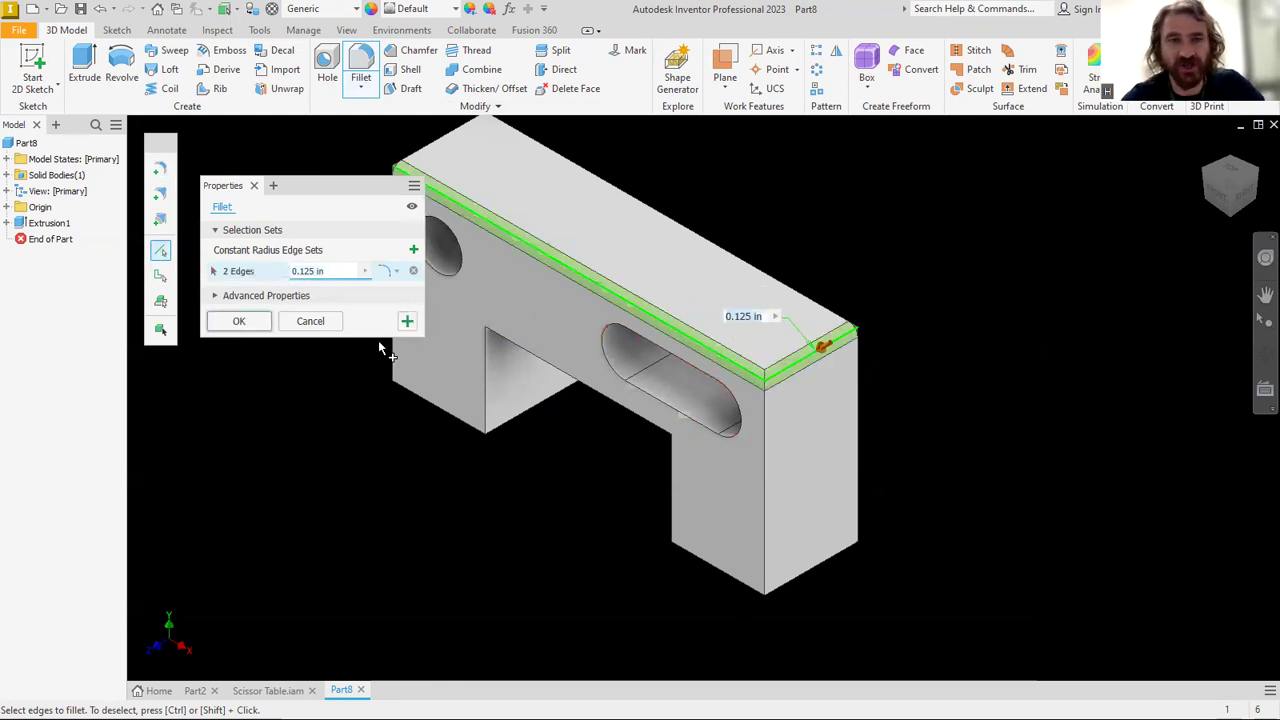
click(310, 321)
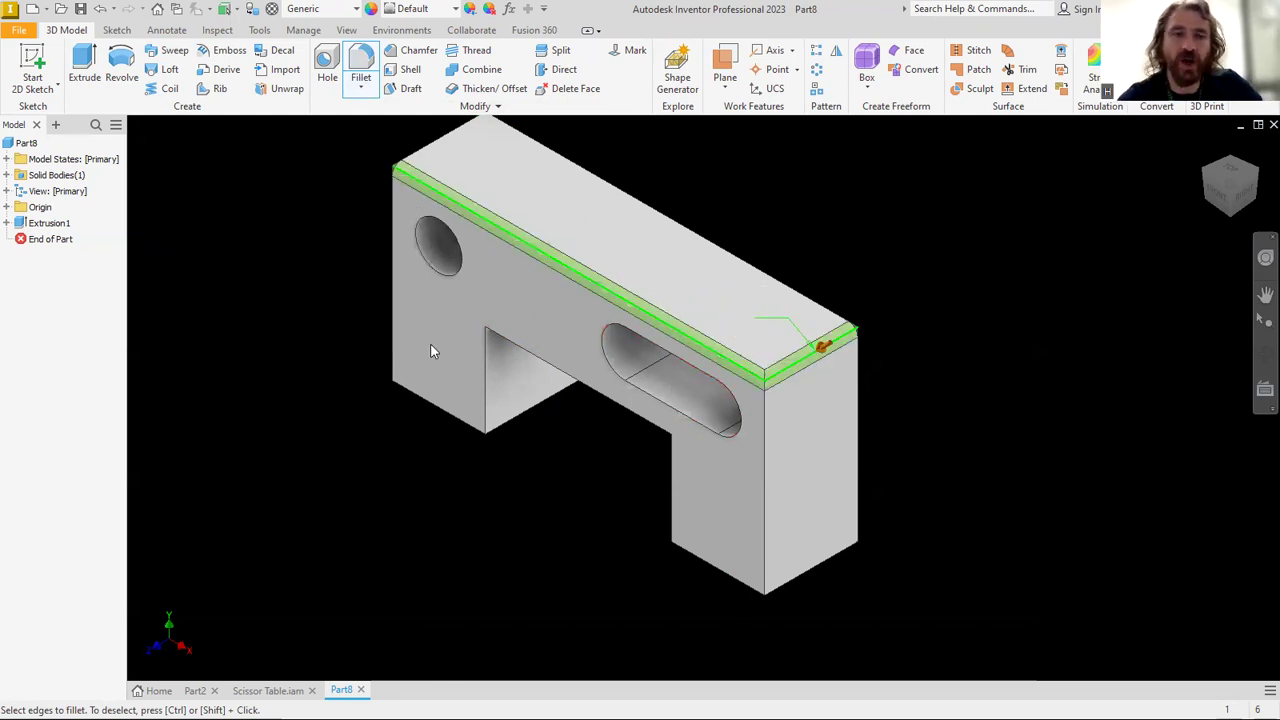
- Apply a 0.125 in fillet to the top face's edge loop, and undo it
click(360, 66)
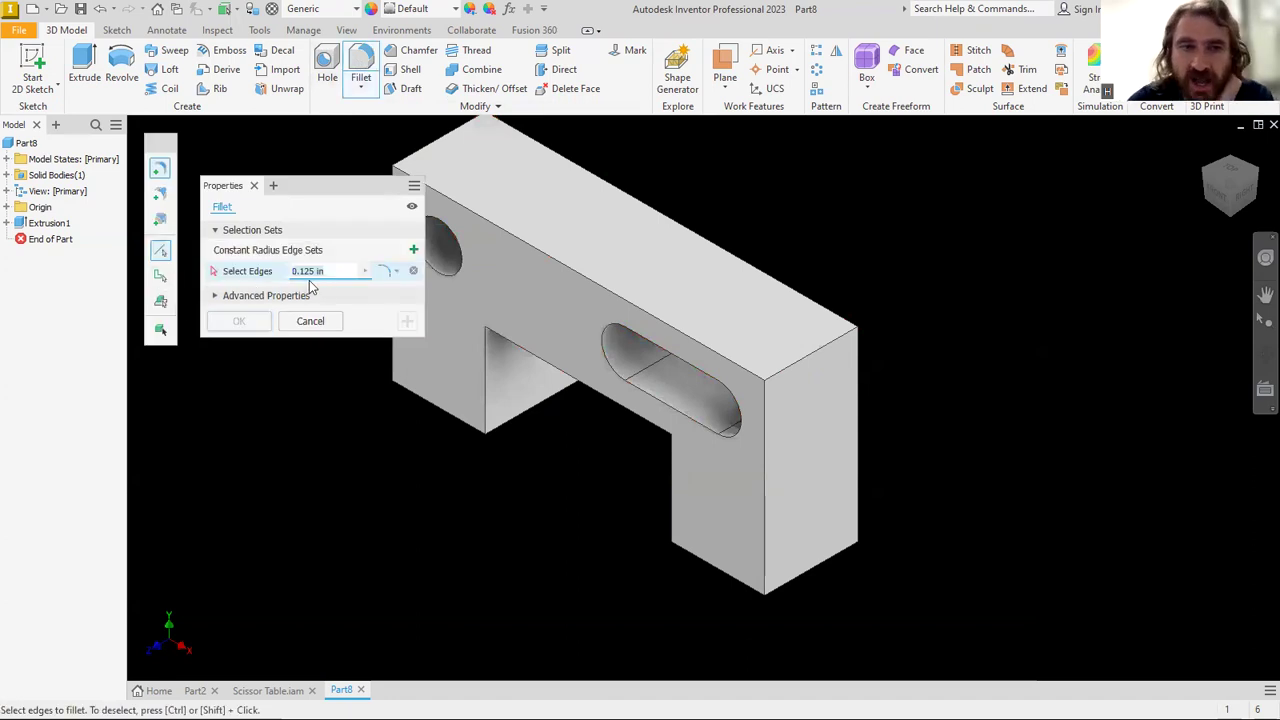
click(160, 276)
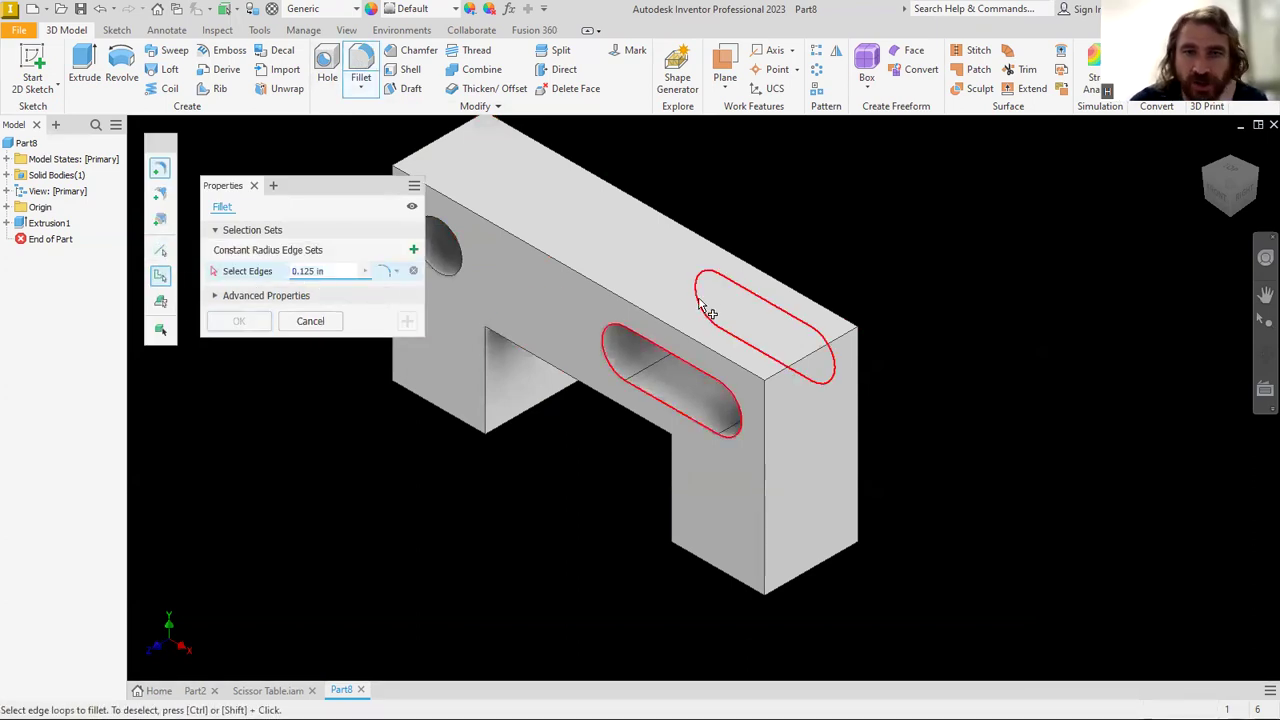
click(720, 262)
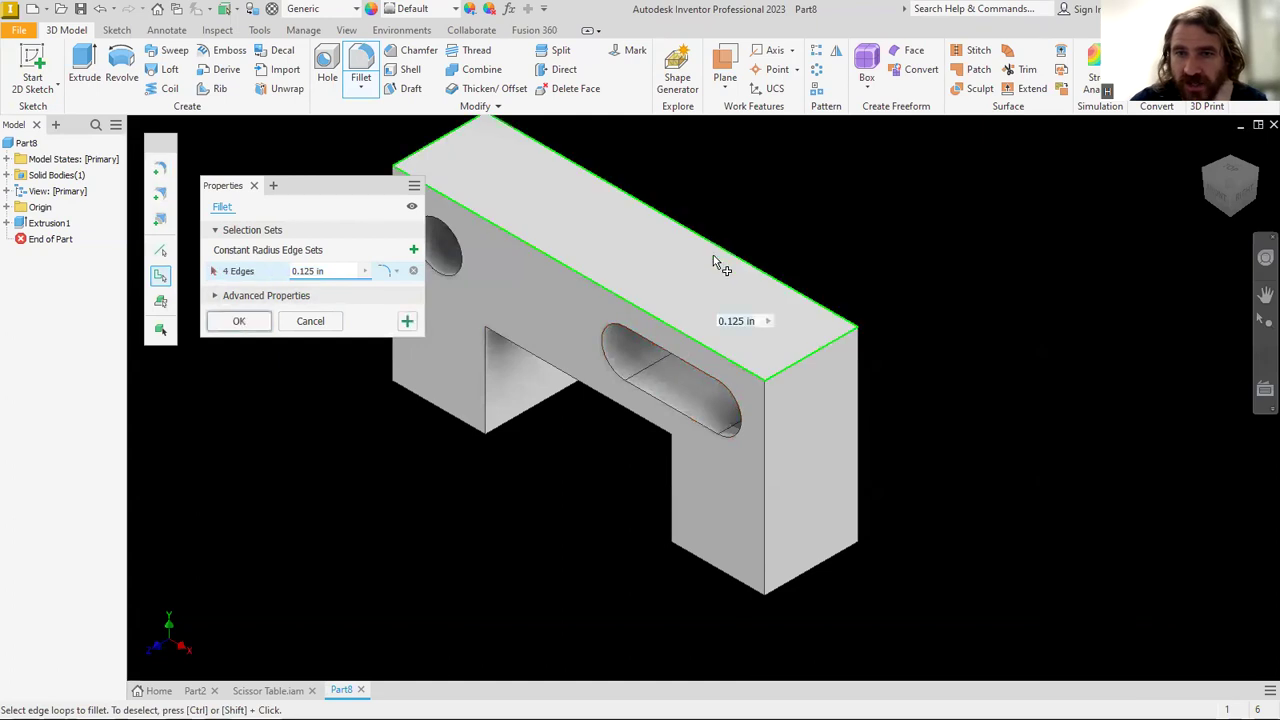
click(258, 322)
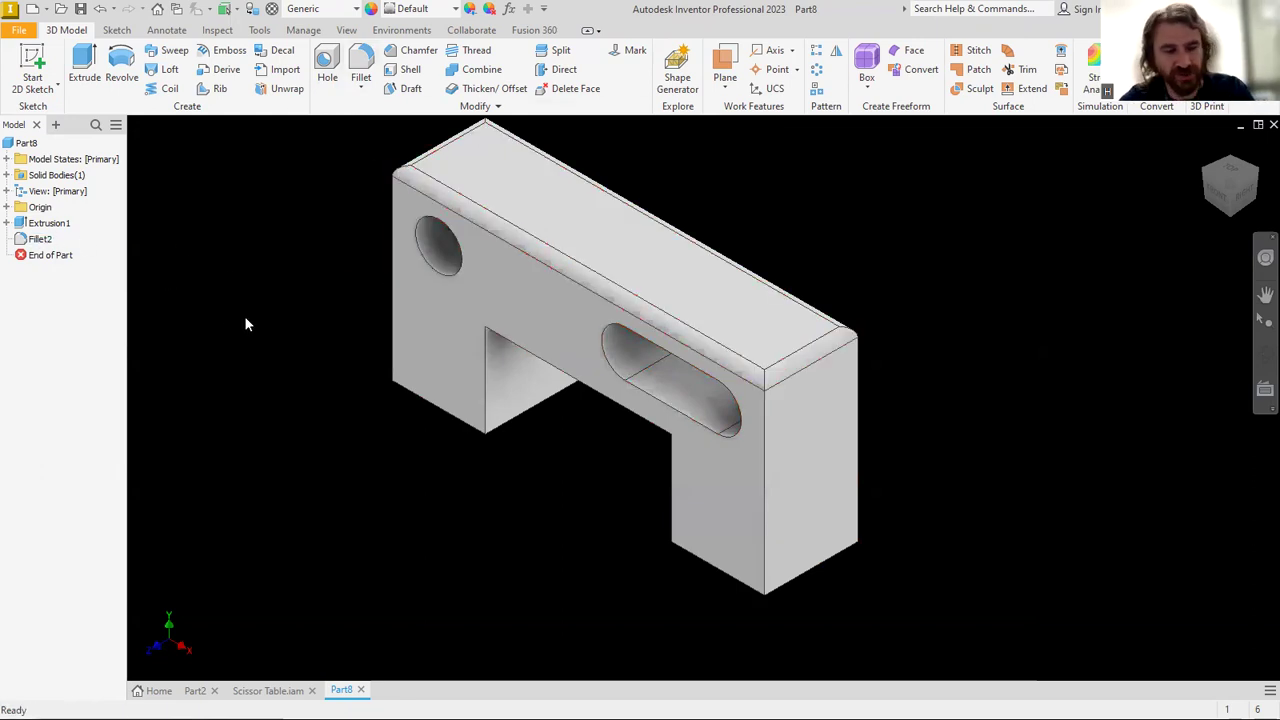
key(ctrl+z)
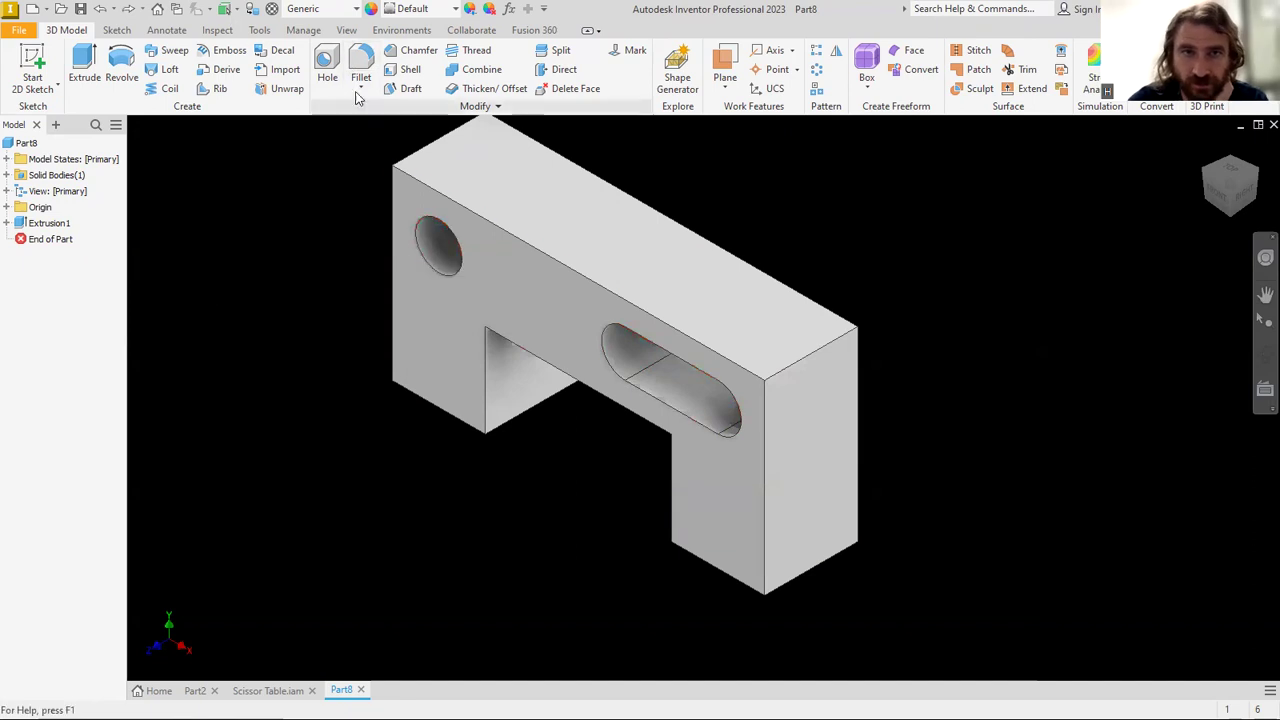
- Fillet all edges of the extruded block at 0.125 in using feature selection
click(360, 72)
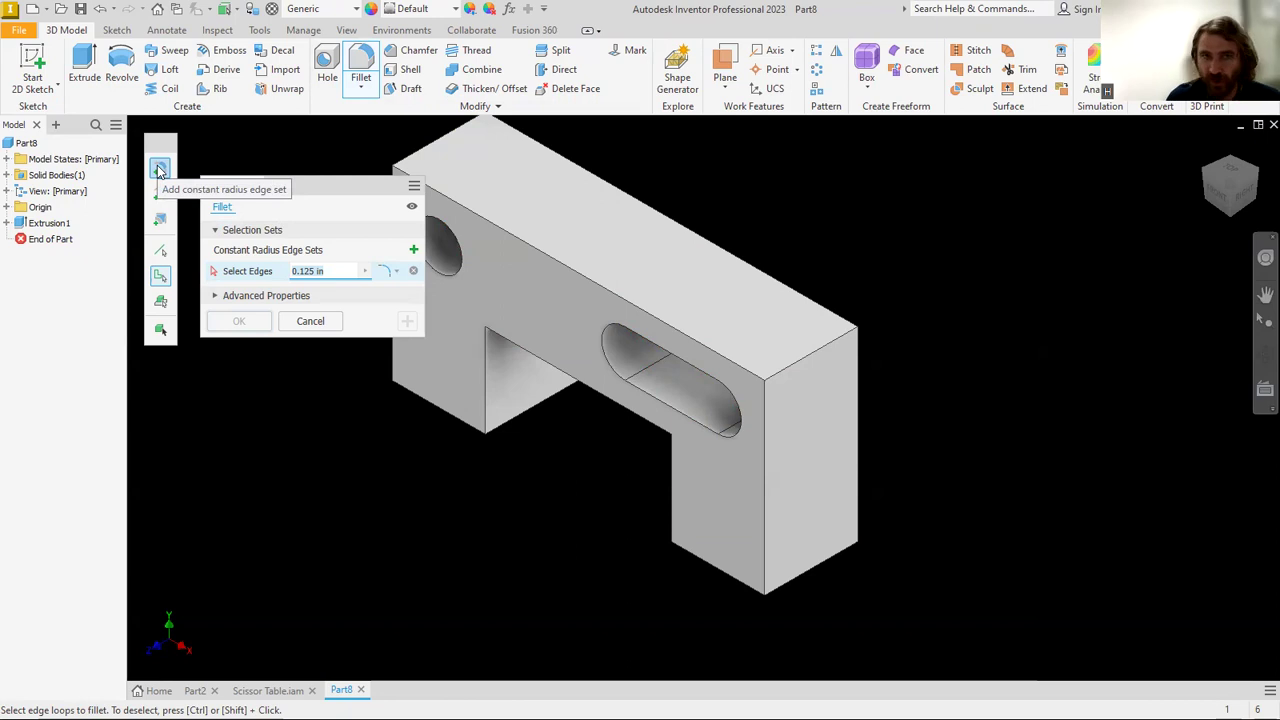
click(161, 252)
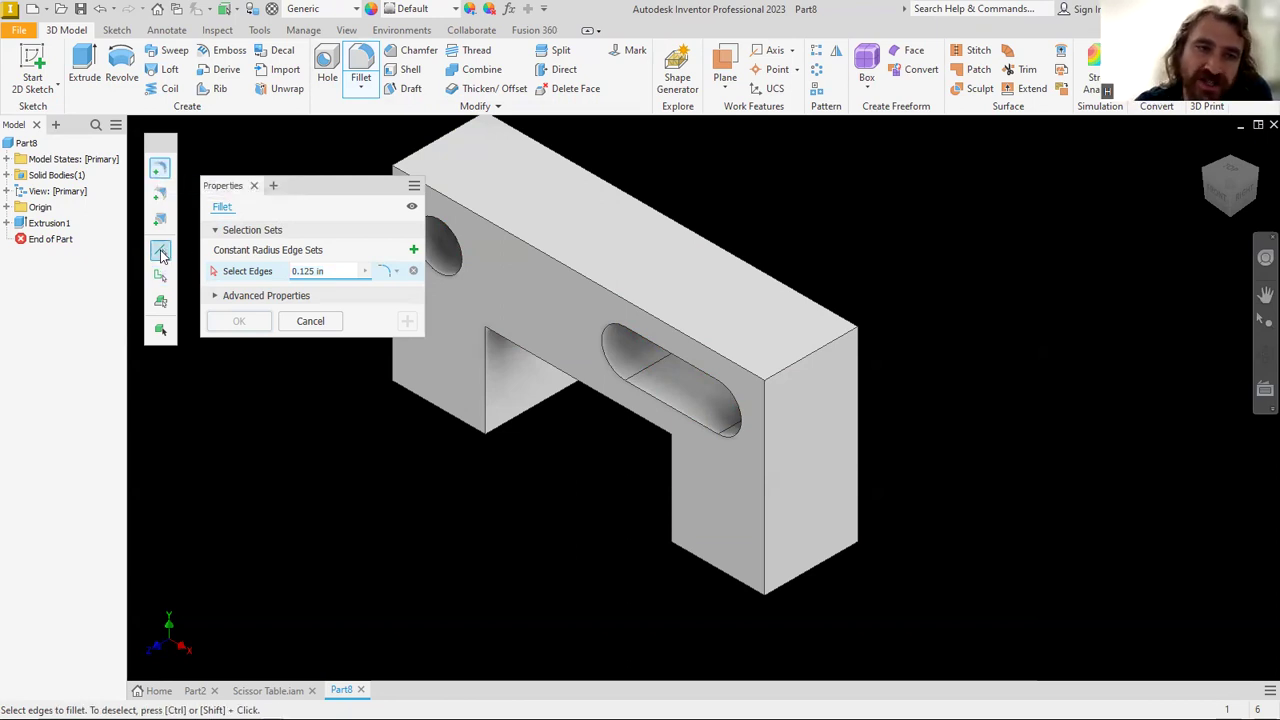
click(160, 303)
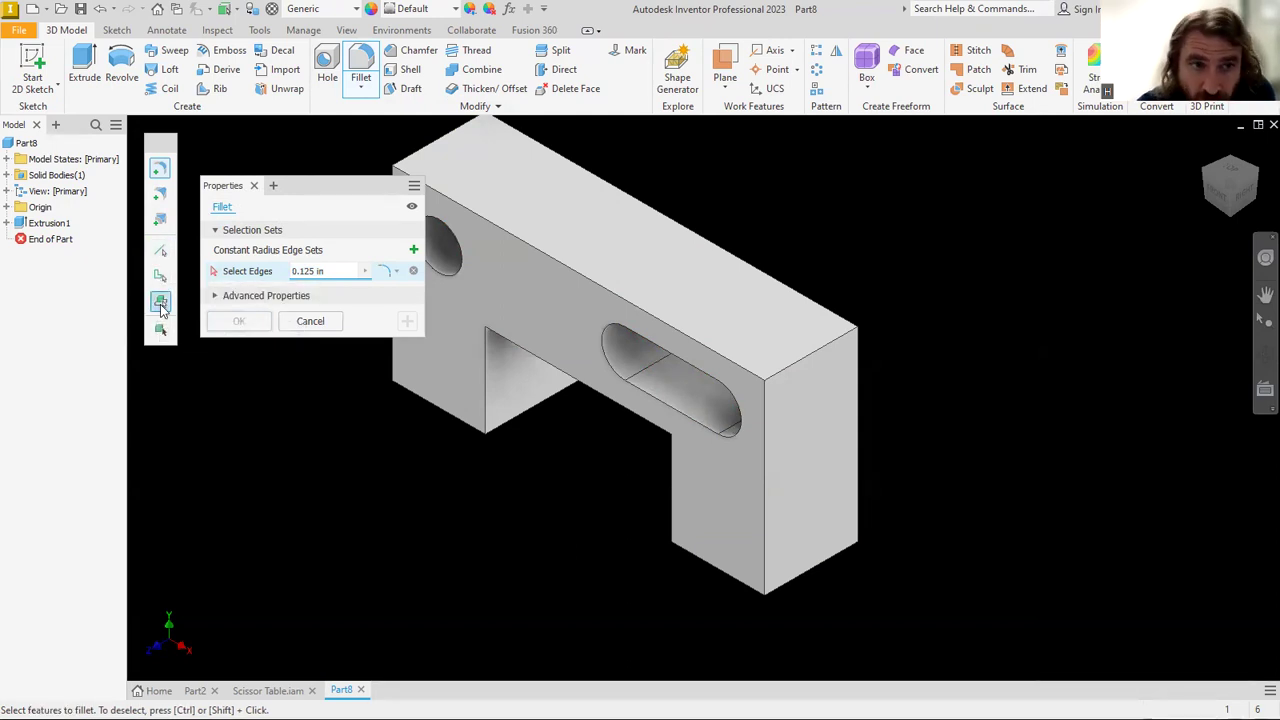
click(634, 306)
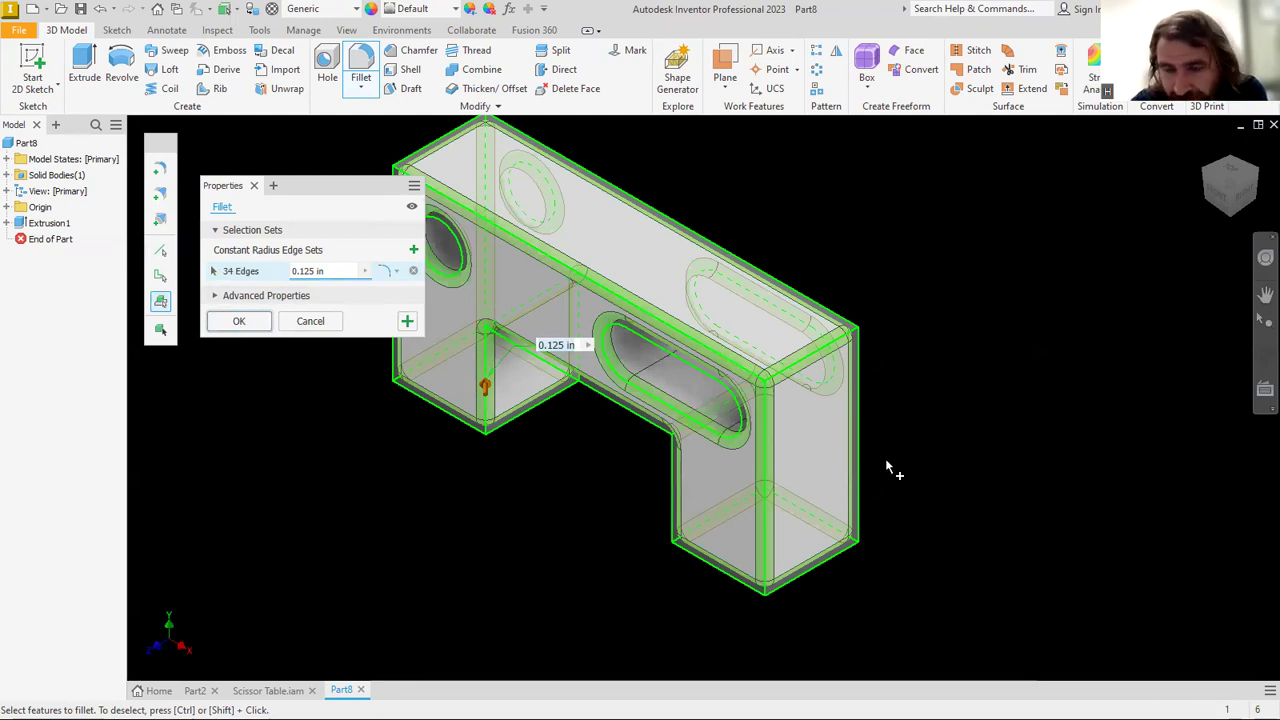
click(240, 321)
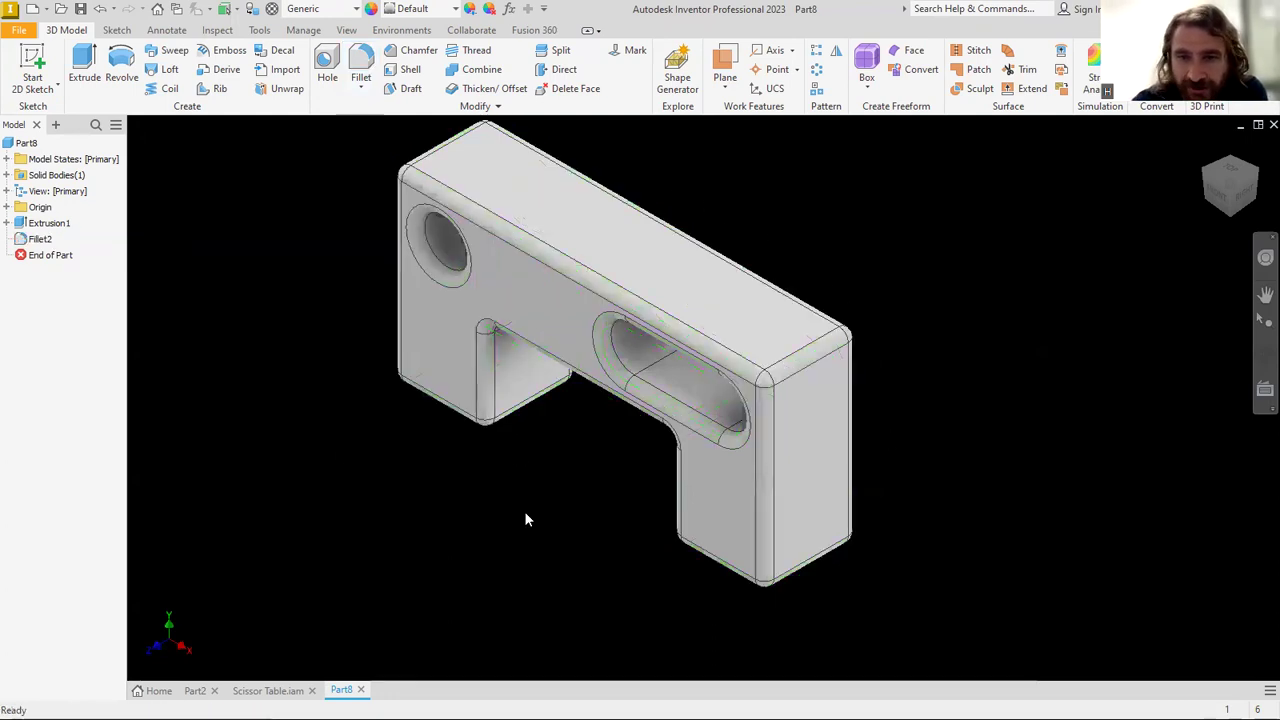
- Examine the filleted block's hole, slot, notch and outer edges from all sides
click(1230, 185)
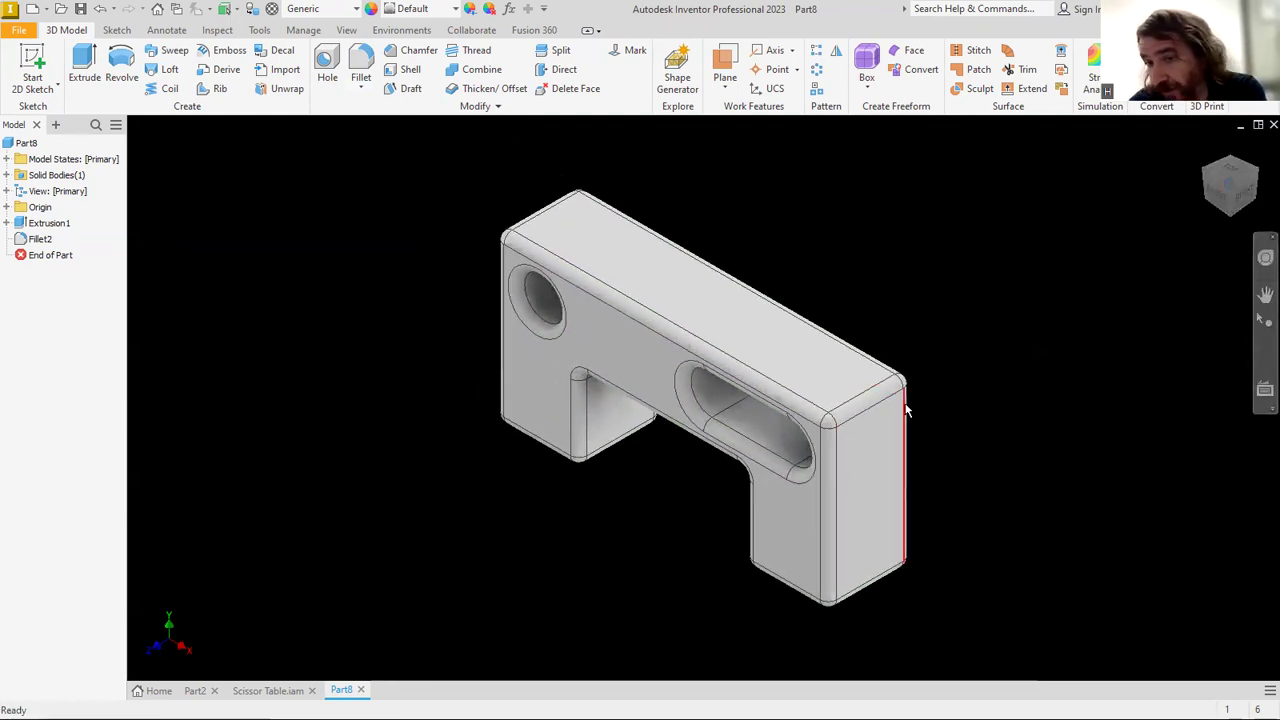
mouse_move(907, 412)
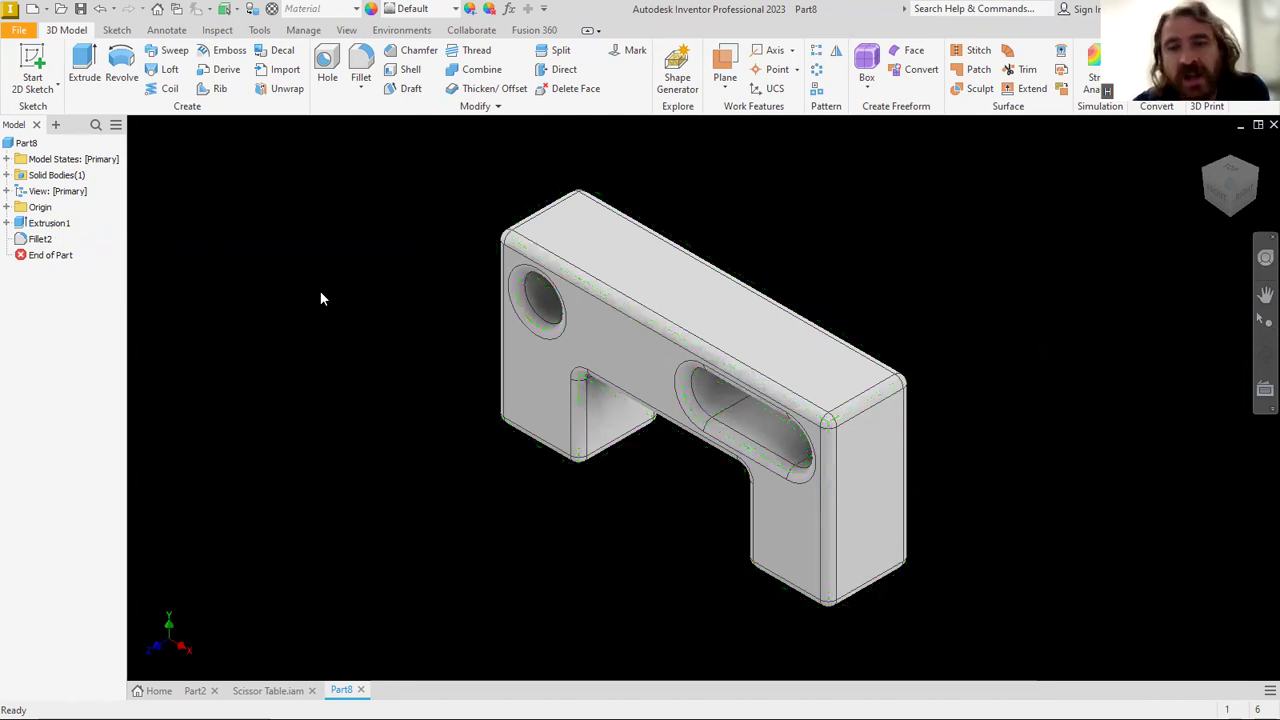
click(1251, 172)
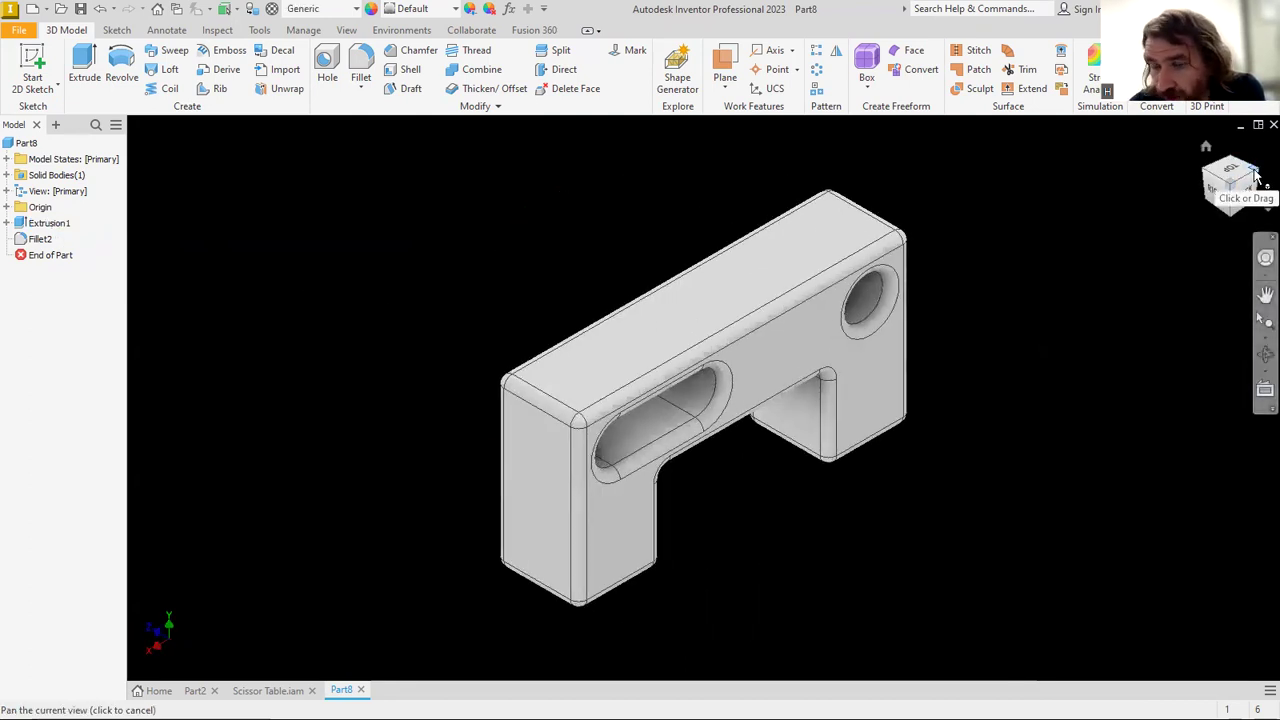
click(1256, 173)
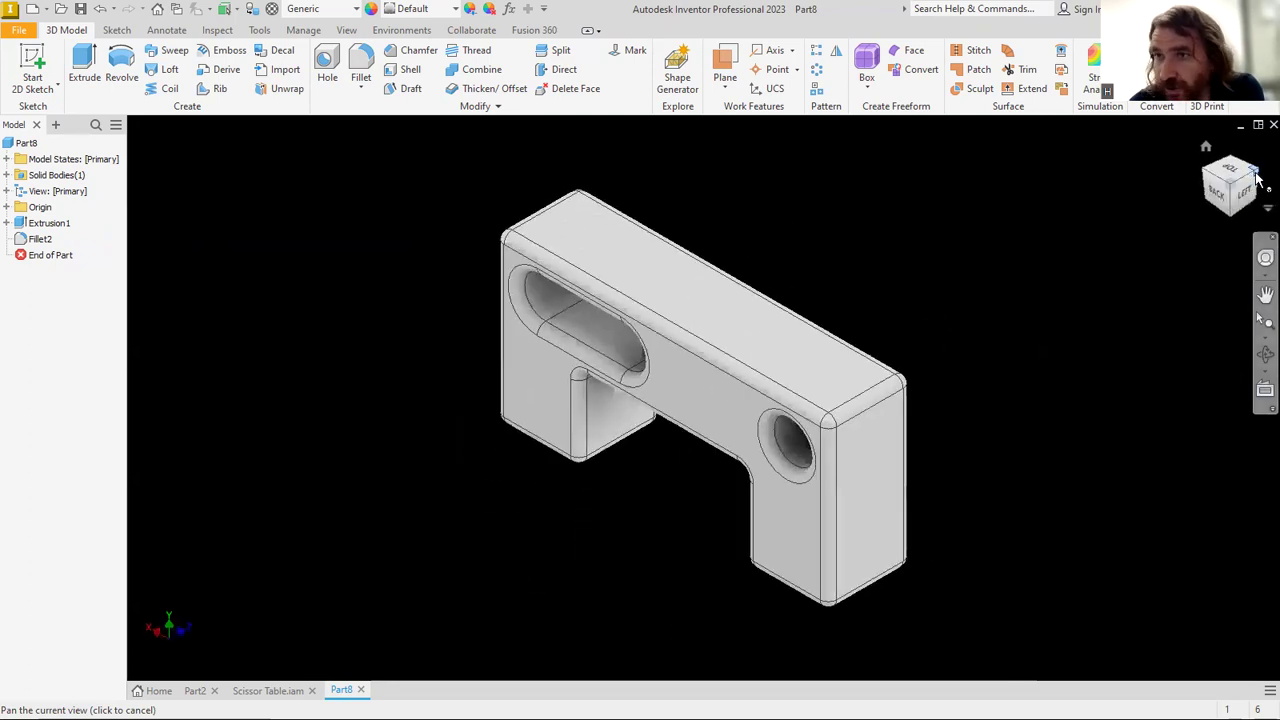
click(1257, 176)
click(1256, 177)
click(1249, 186)
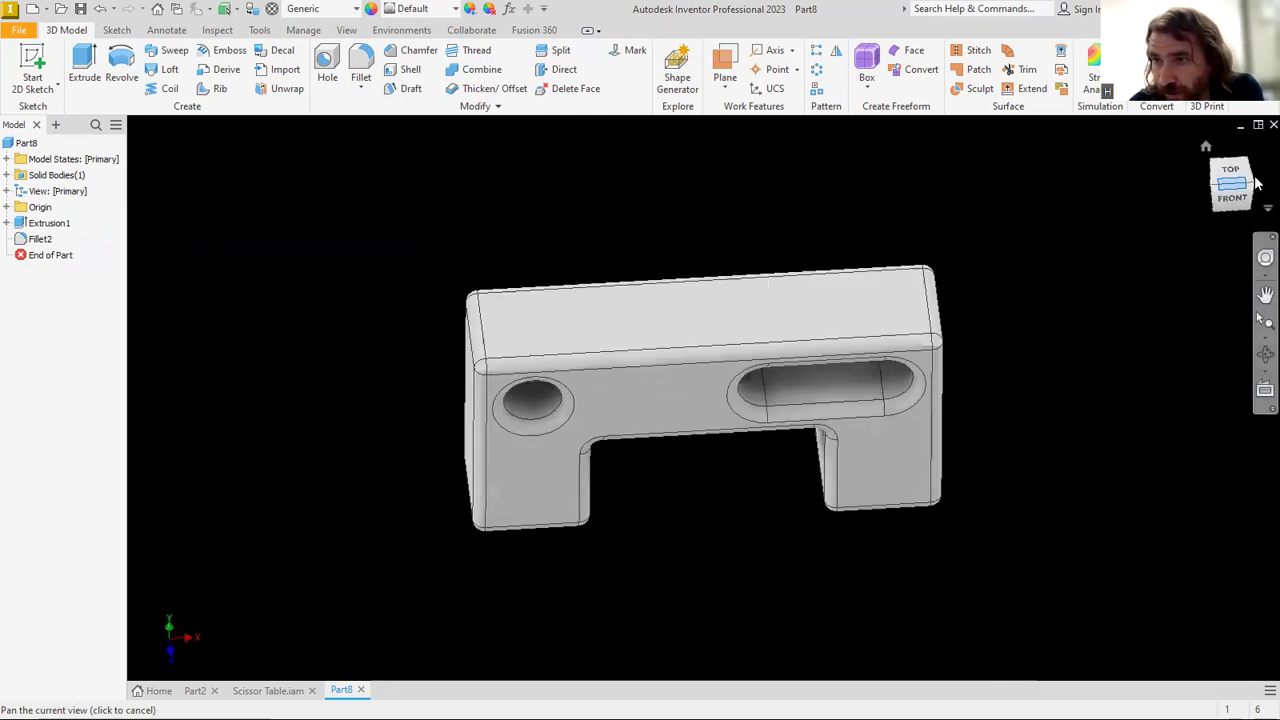
click(1250, 188)
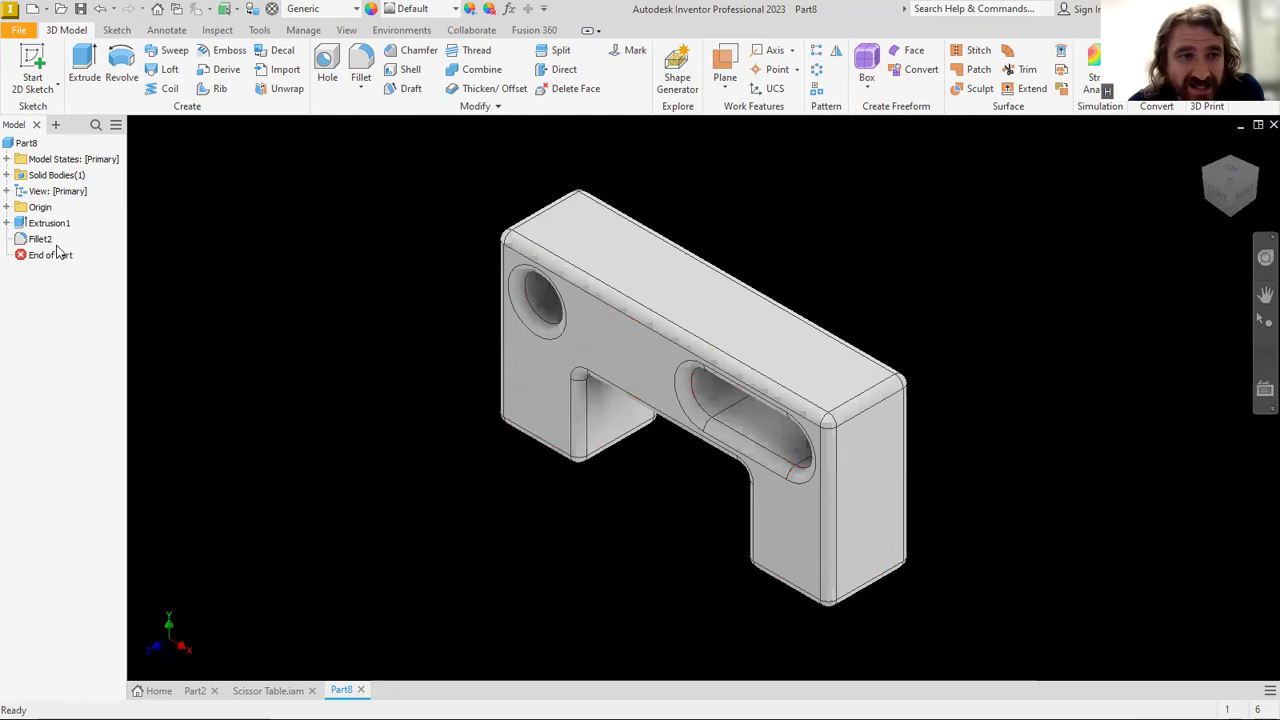
- Undo the fillet on all edges, and return a new fillet's selection mode to single edges before cancelling it
key(ctrl+z)
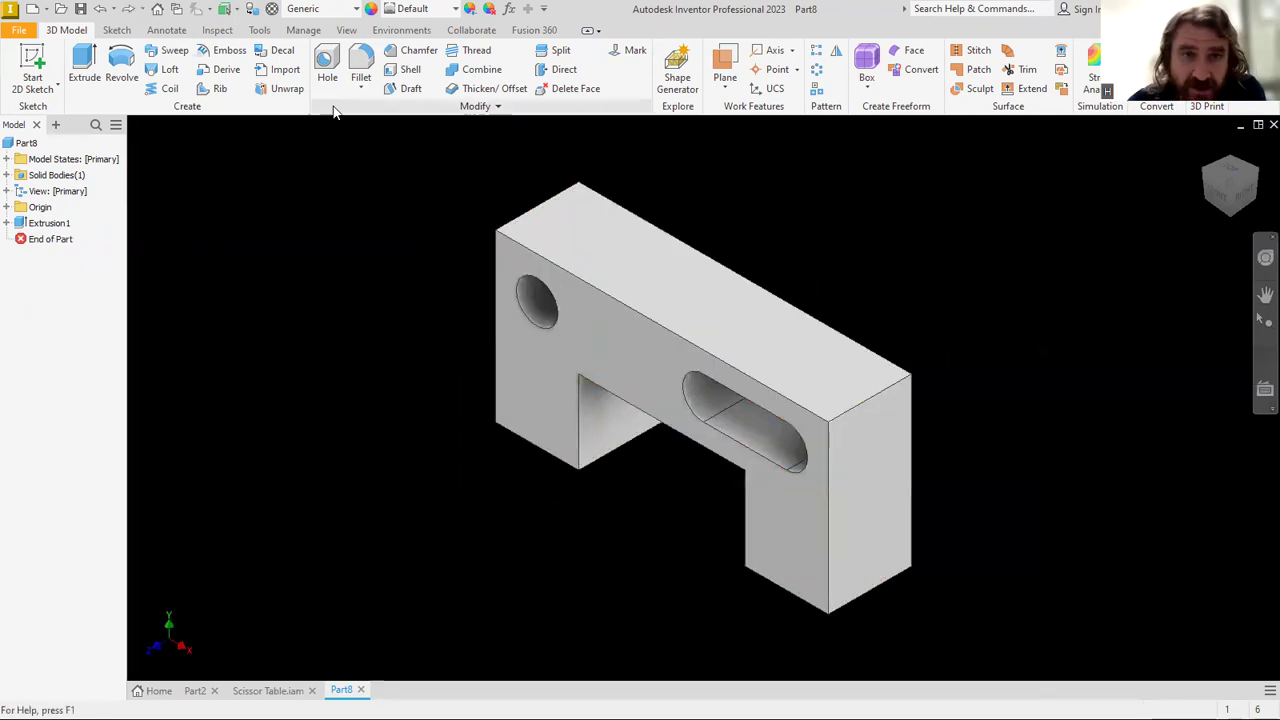
click(361, 70)
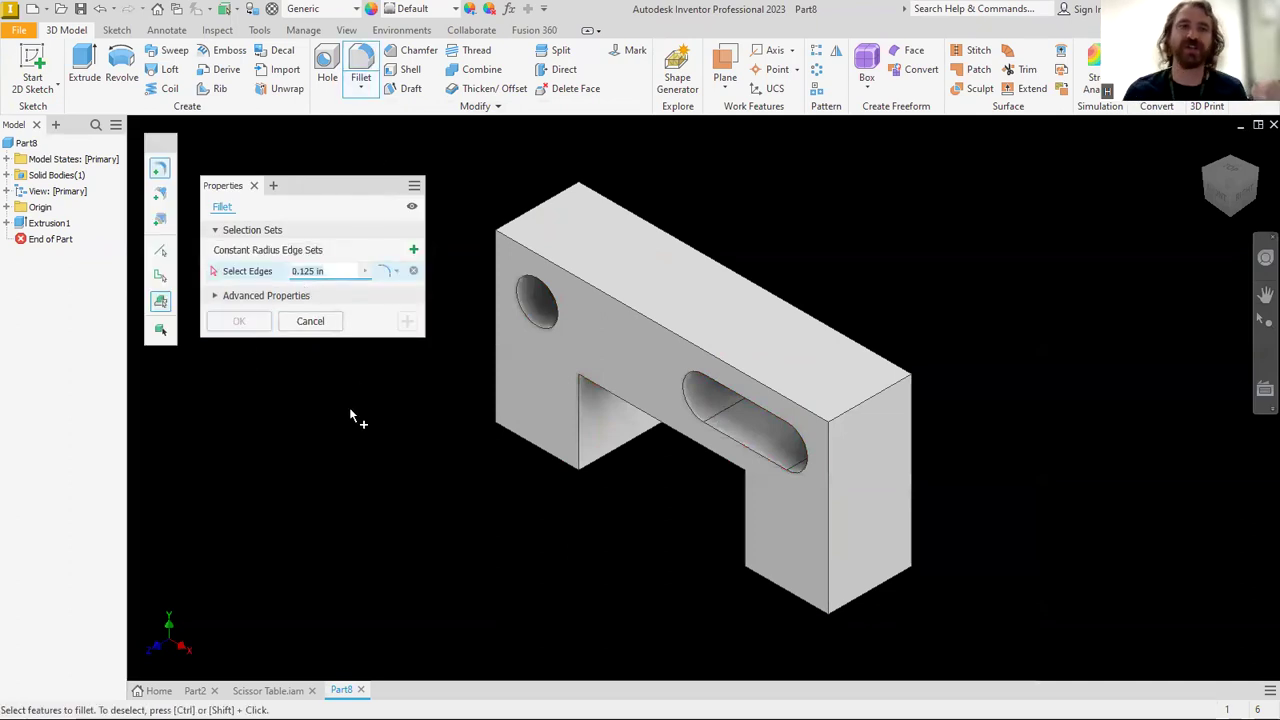
click(161, 251)
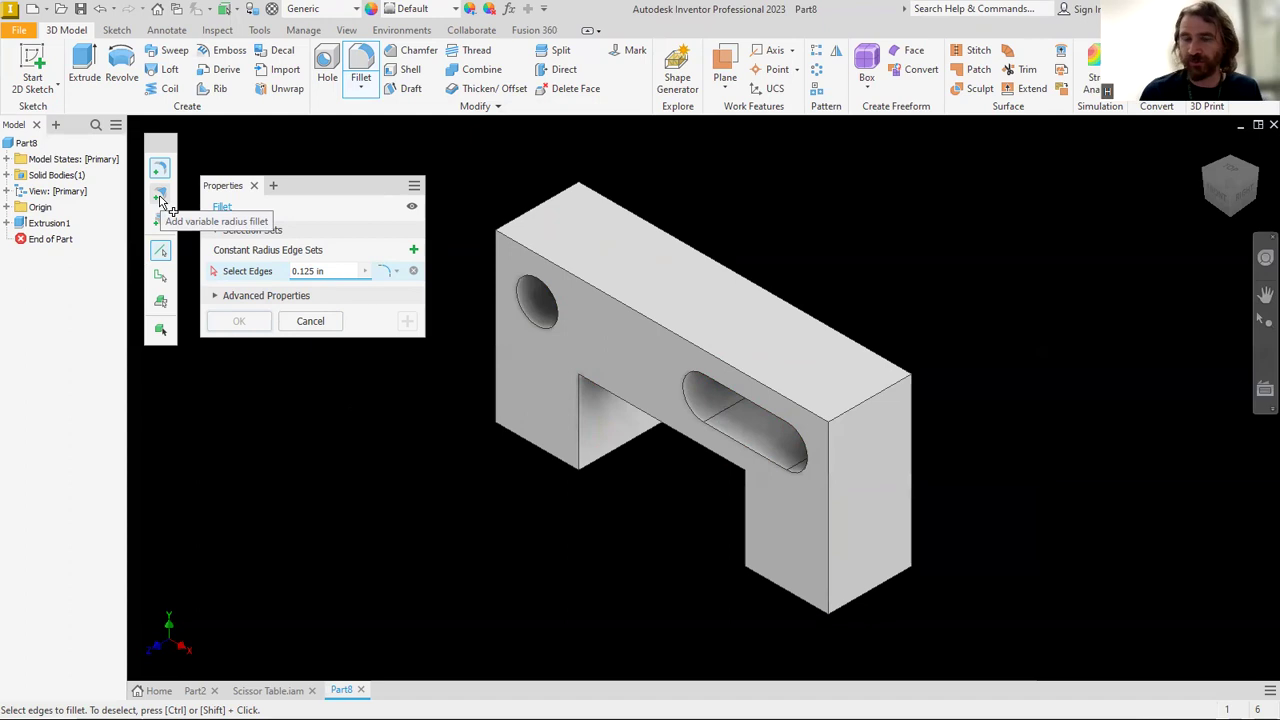
click(328, 319)
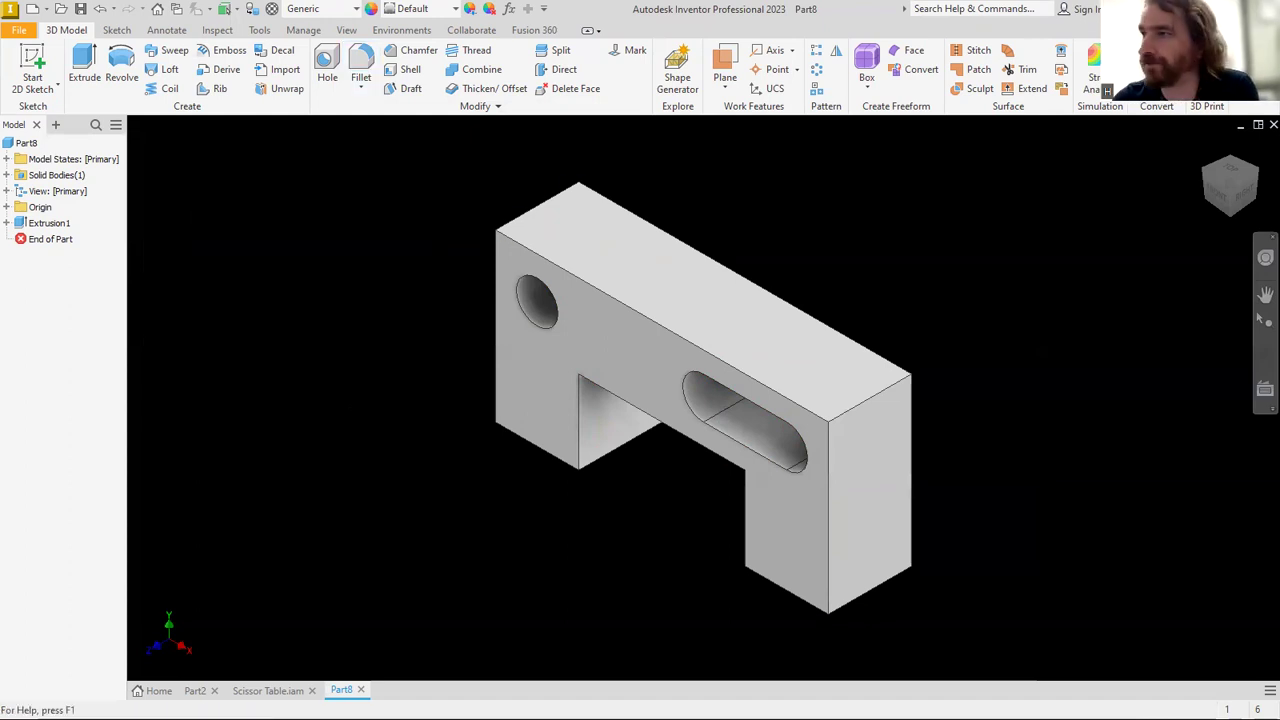